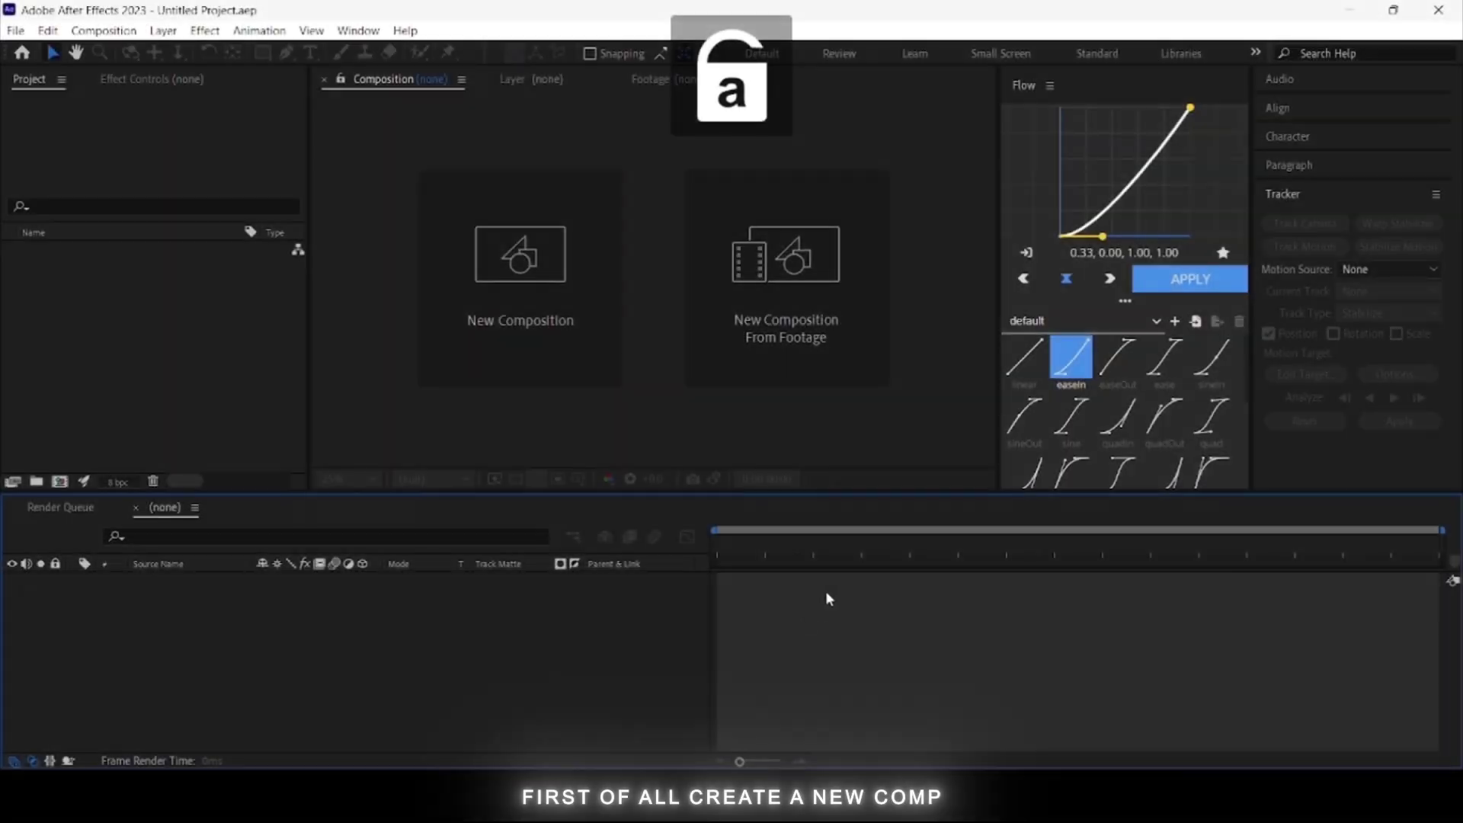
Create Comp 1 at 1440×1600 and 60 fps with a 0:00:07:04 duration
click(527, 326)
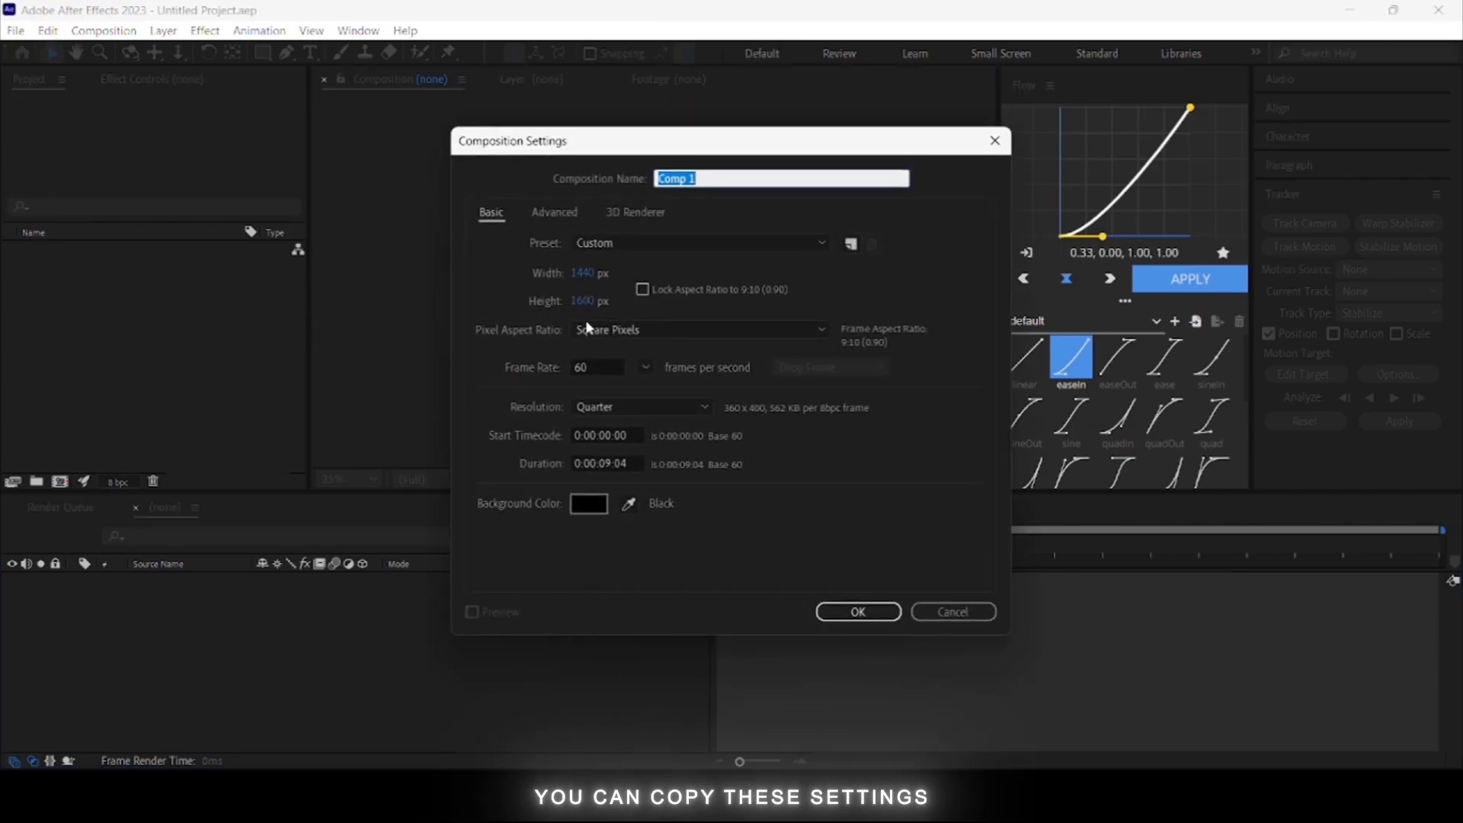
click(614, 460)
key(BackSpace)
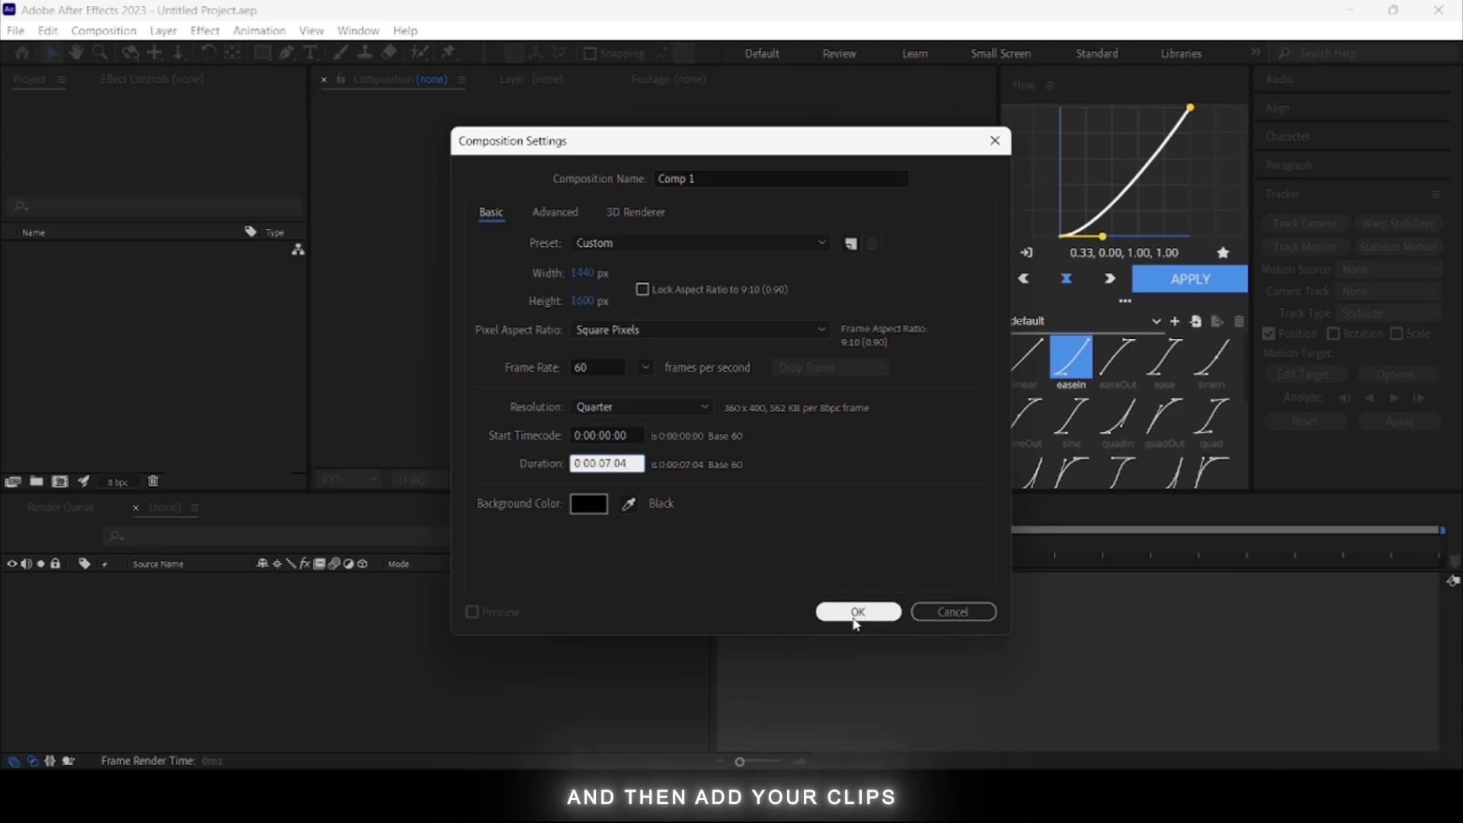
click(856, 613)
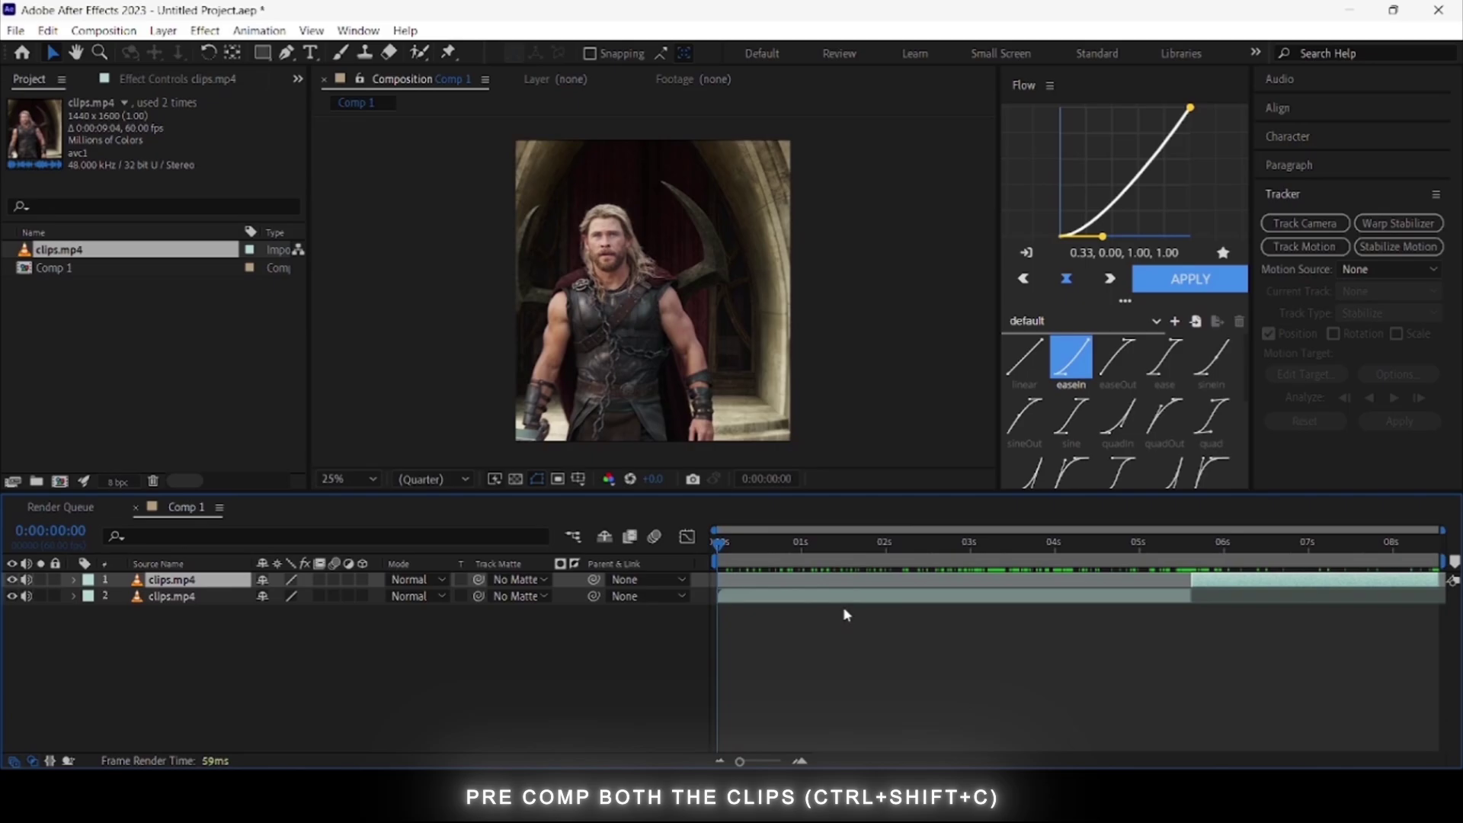
Pre-compose each of the two clip layers separately into clips.mp4 Comp 1 and Comp 2
shift+click(844, 600)
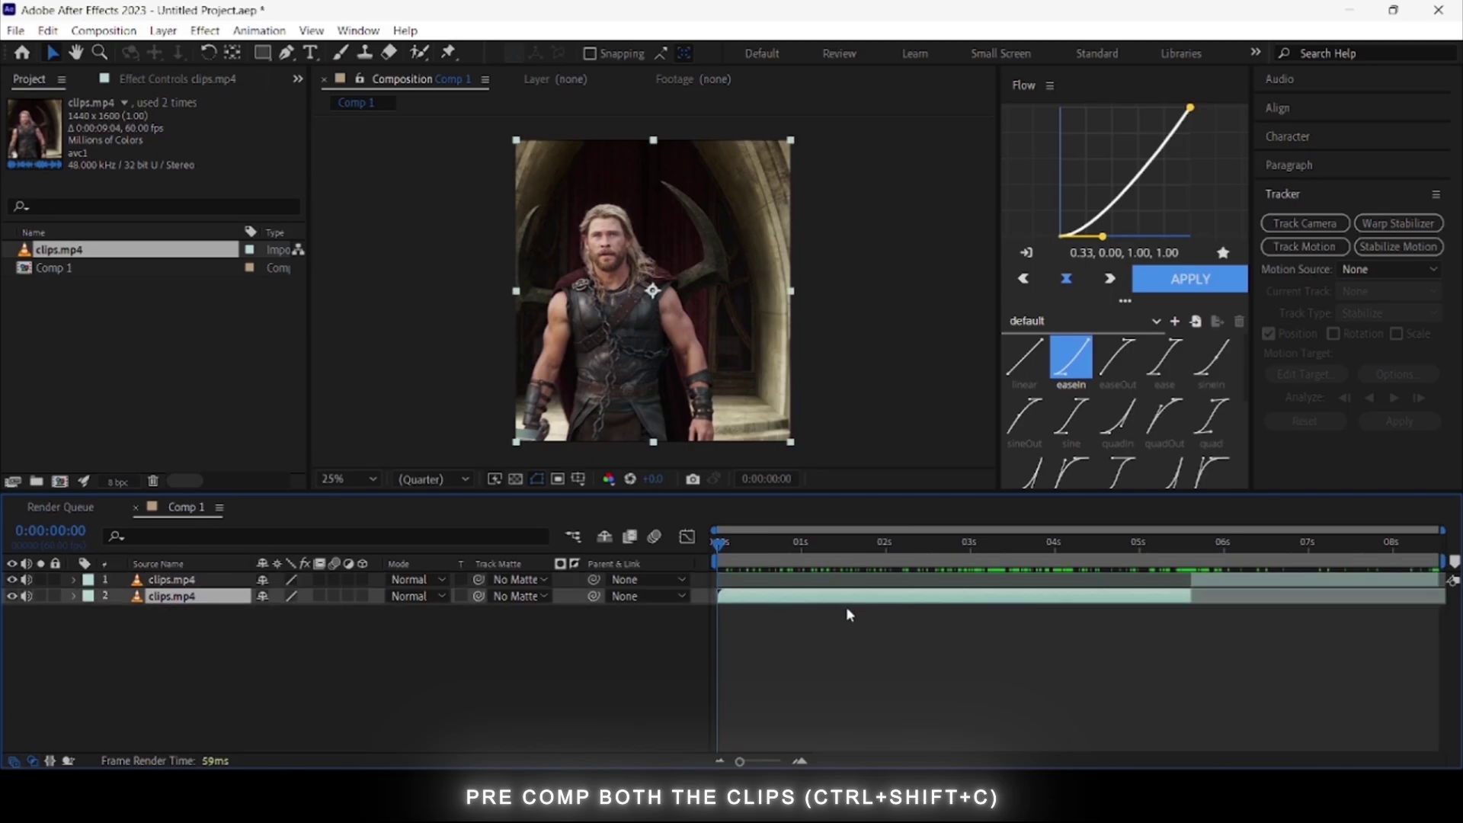
key(ctrl+shift+c)
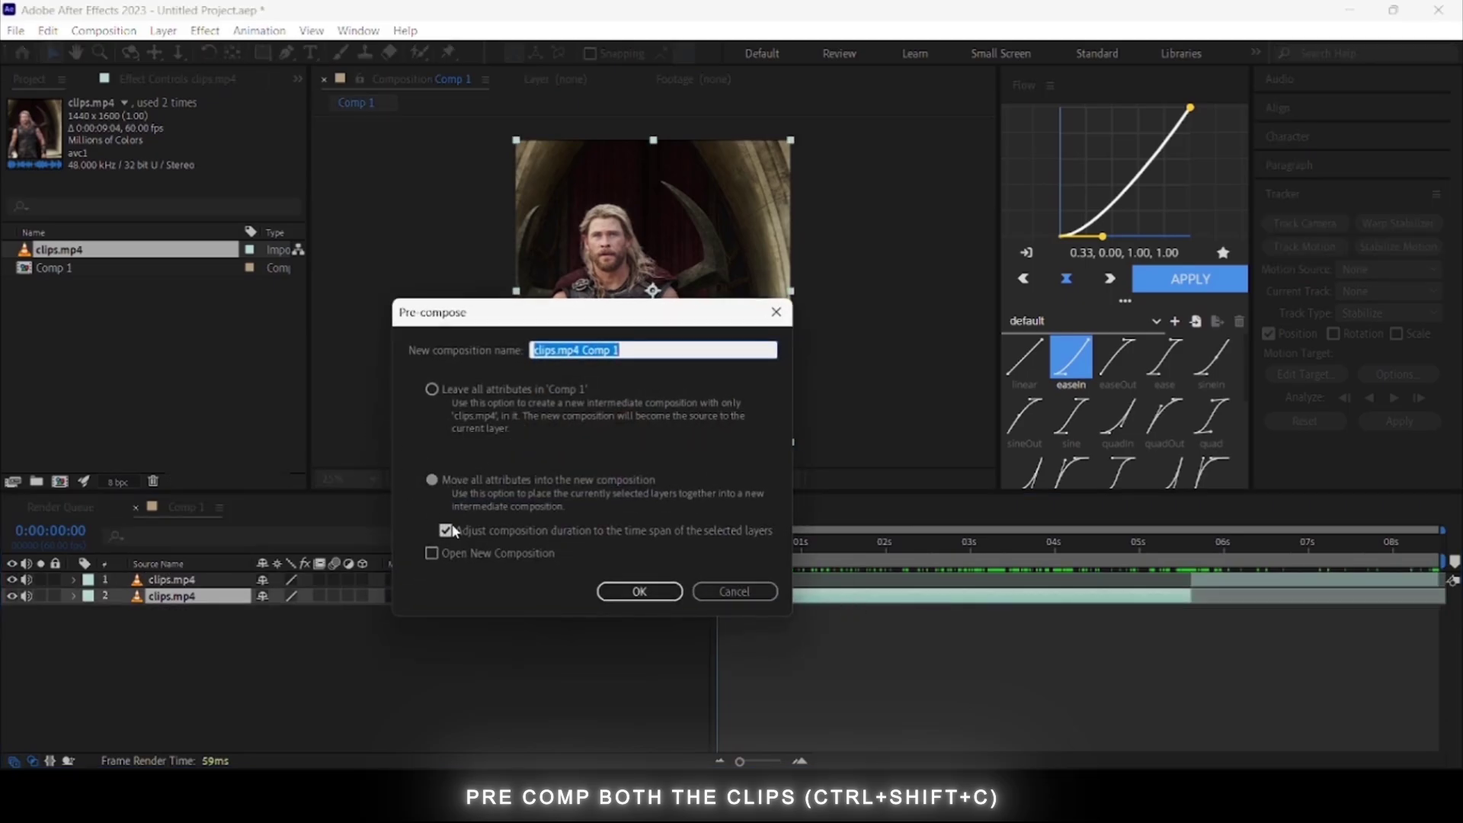
click(640, 592)
click(1323, 581)
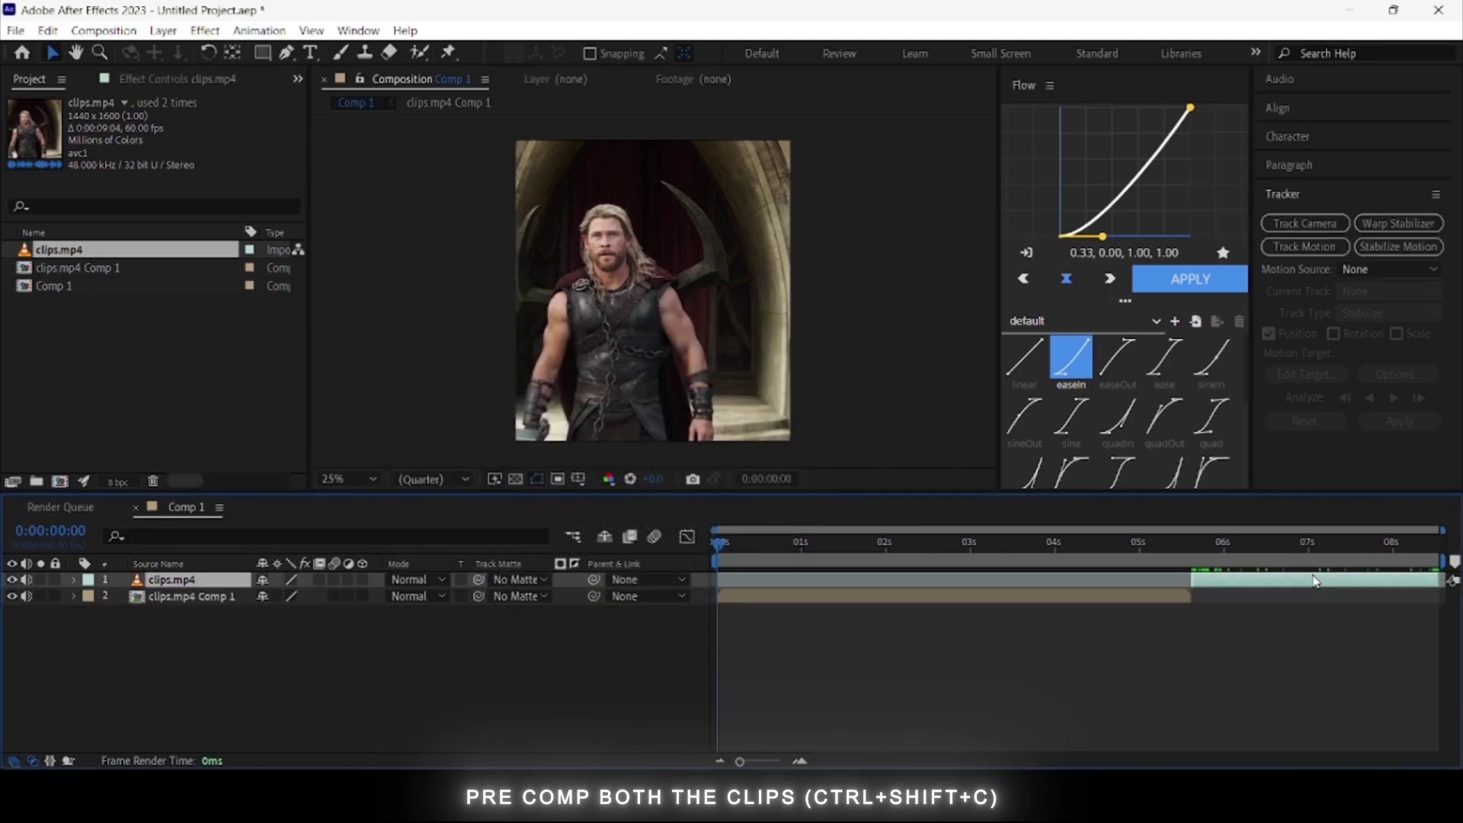
key(ctrl+shift+c)
click(639, 591)
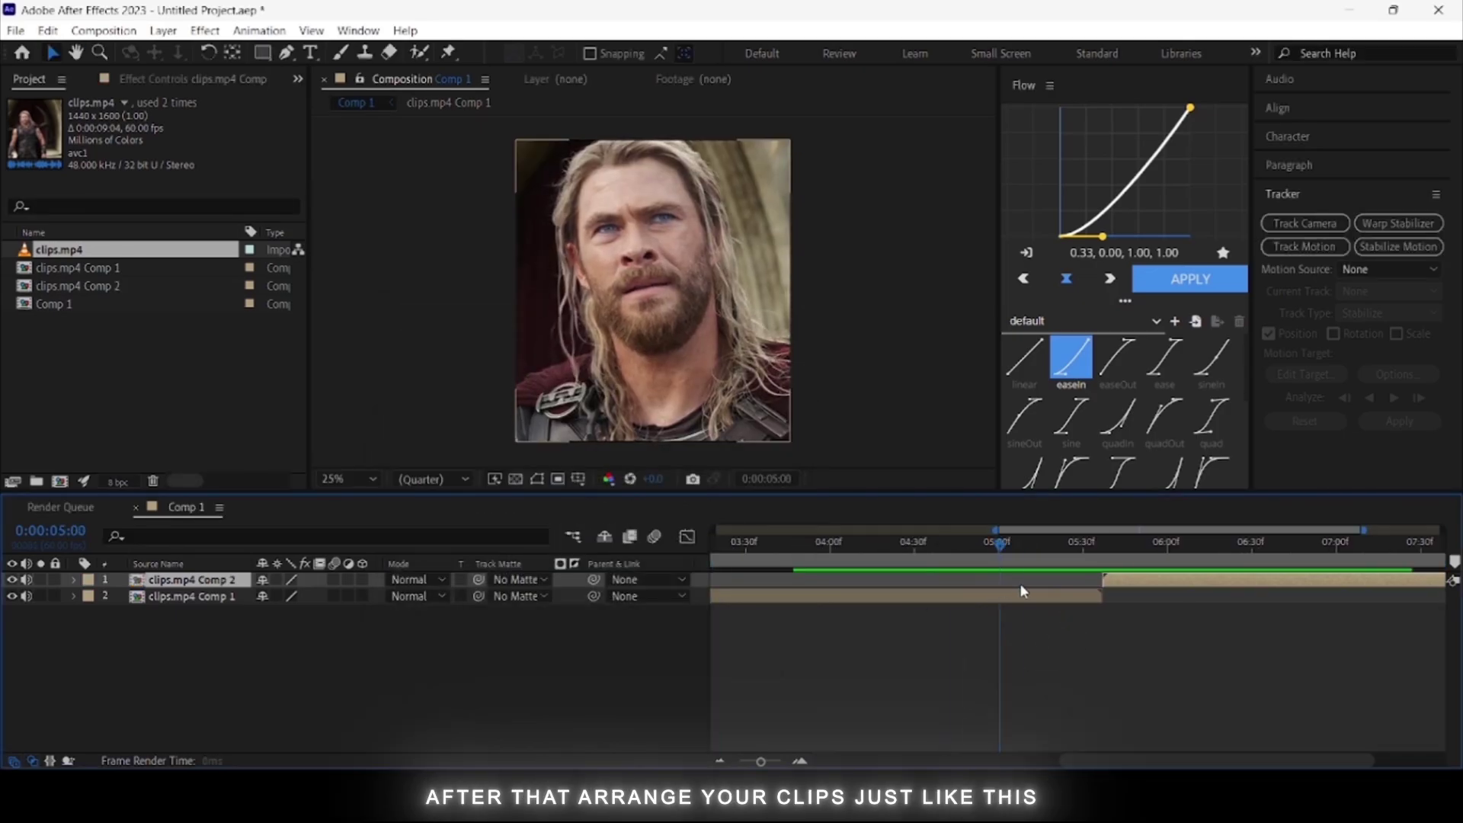
Move clips.mp4 Comp 1 above Comp 2 and slide Comp 2 to start near 5 s
click(990, 648)
key(KP_Multiply)
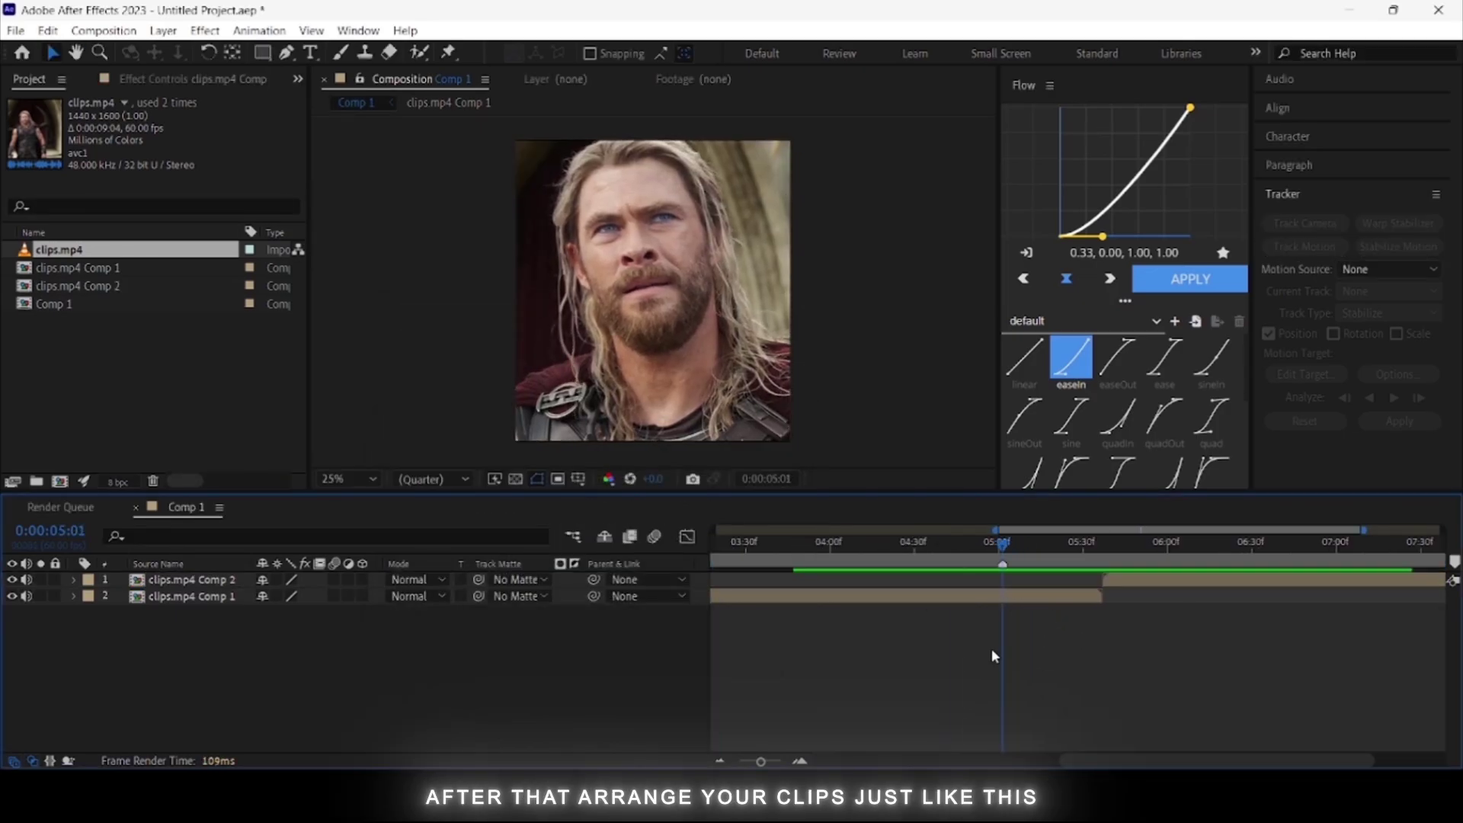
click(1104, 557)
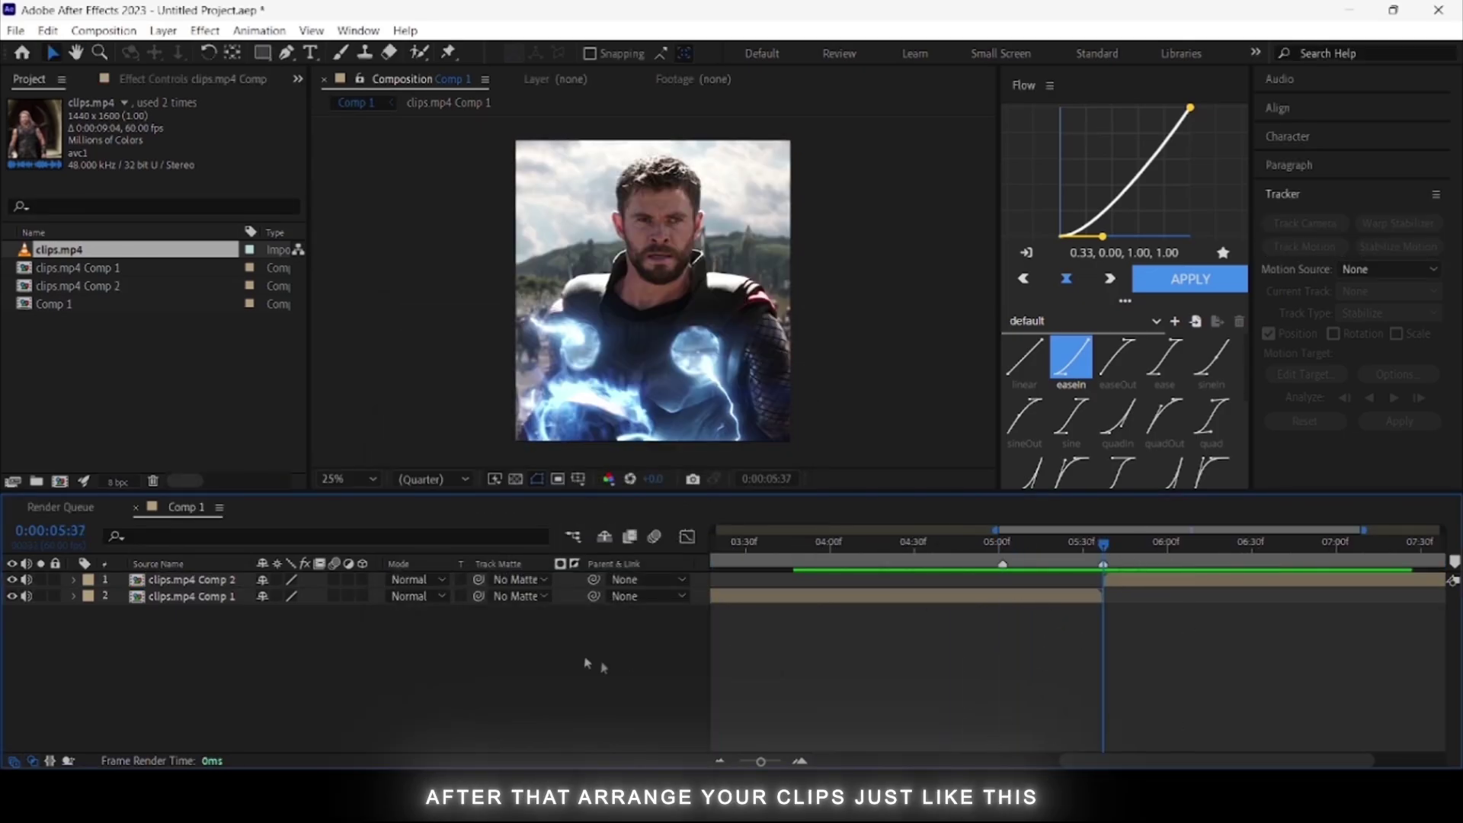
drag(219, 605, 219, 579)
drag(1123, 601, 1000, 602)
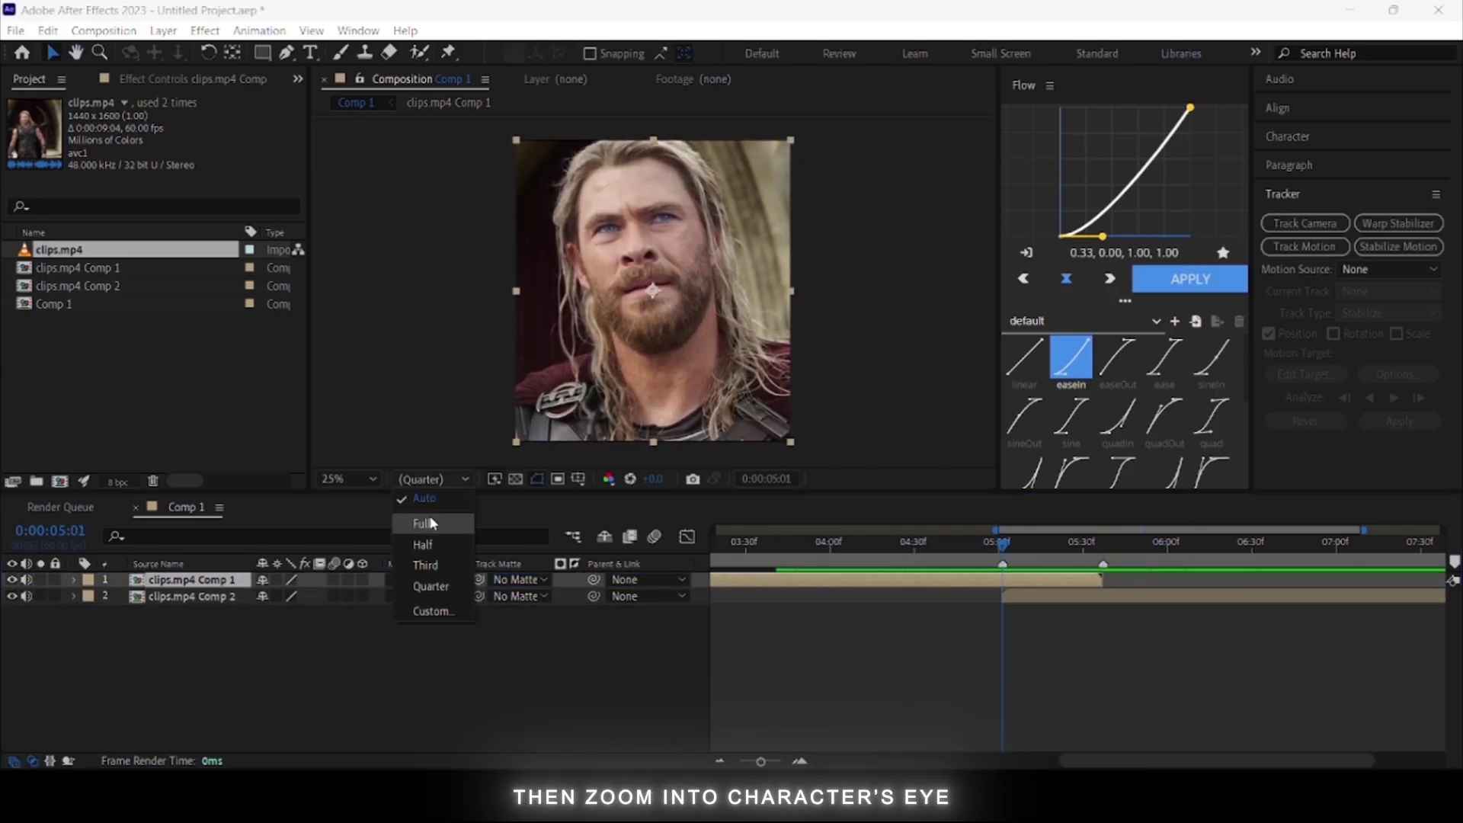
Go to 0:00:05:01 and zoom the viewer in on the character's eyes
click(424, 499)
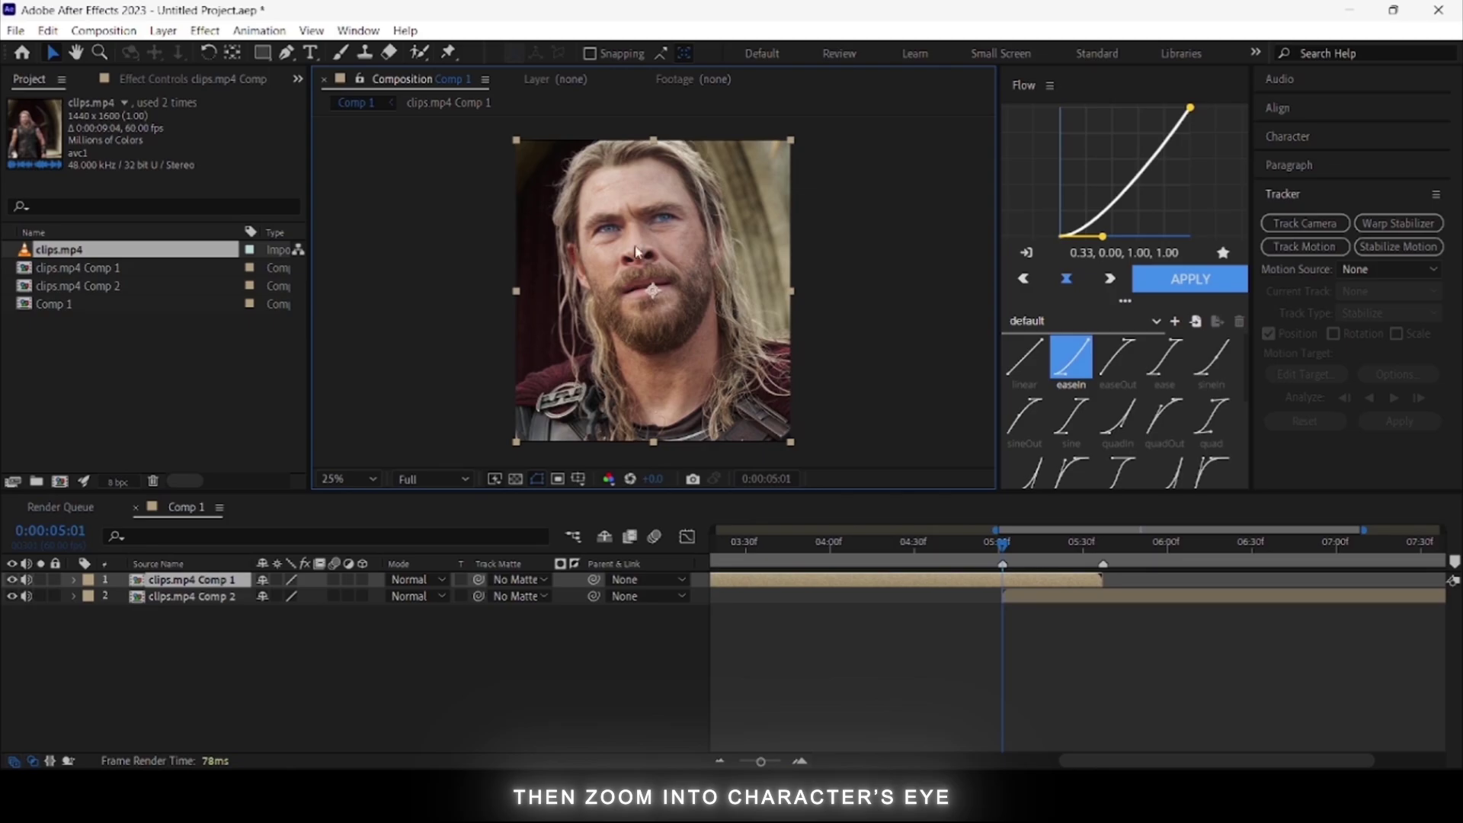
scroll(674, 244, up, 2)
drag(676, 209, 673, 333)
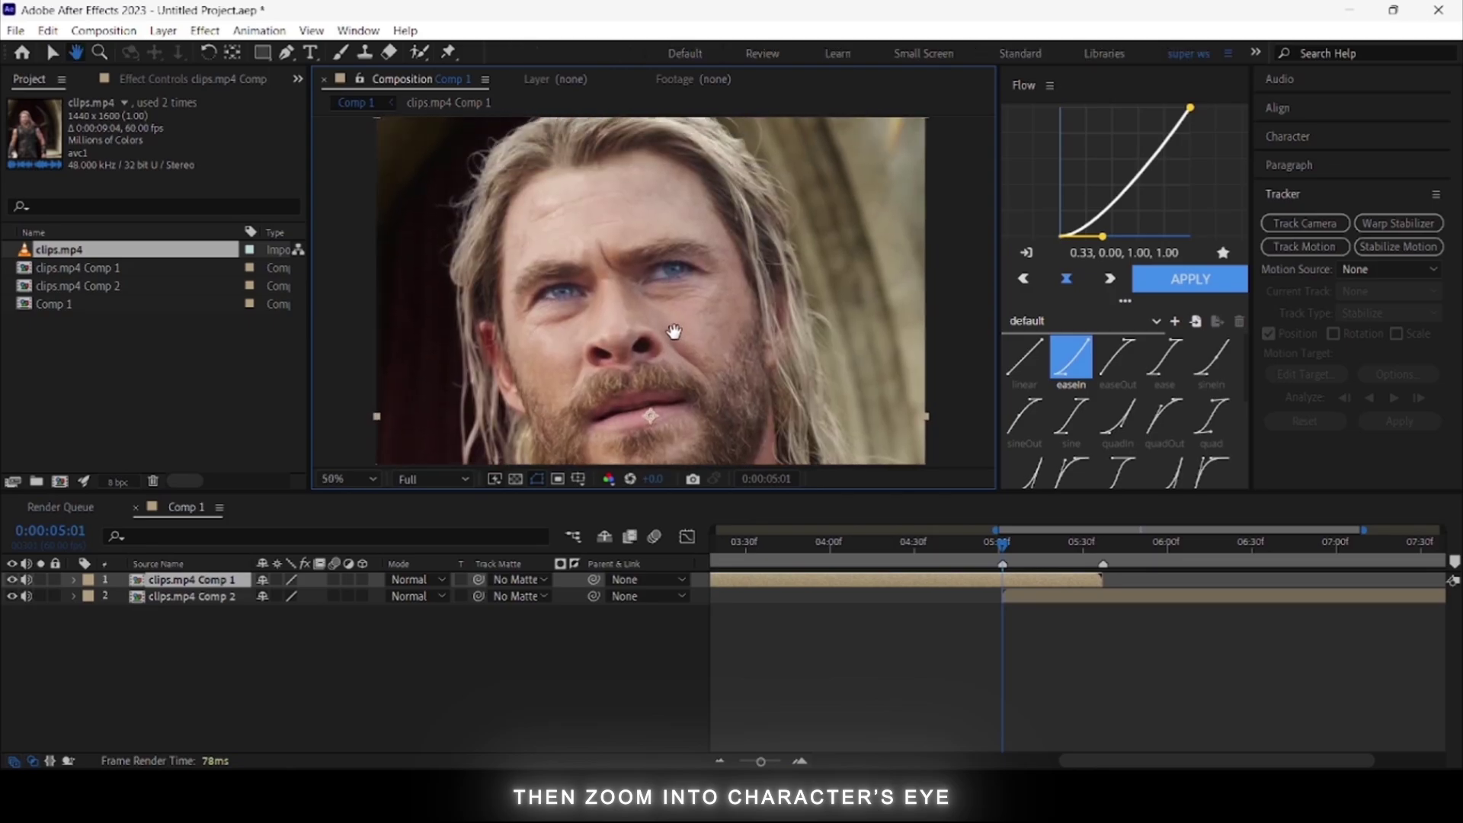
scroll(671, 333, up, 2)
drag(717, 258, 710, 303)
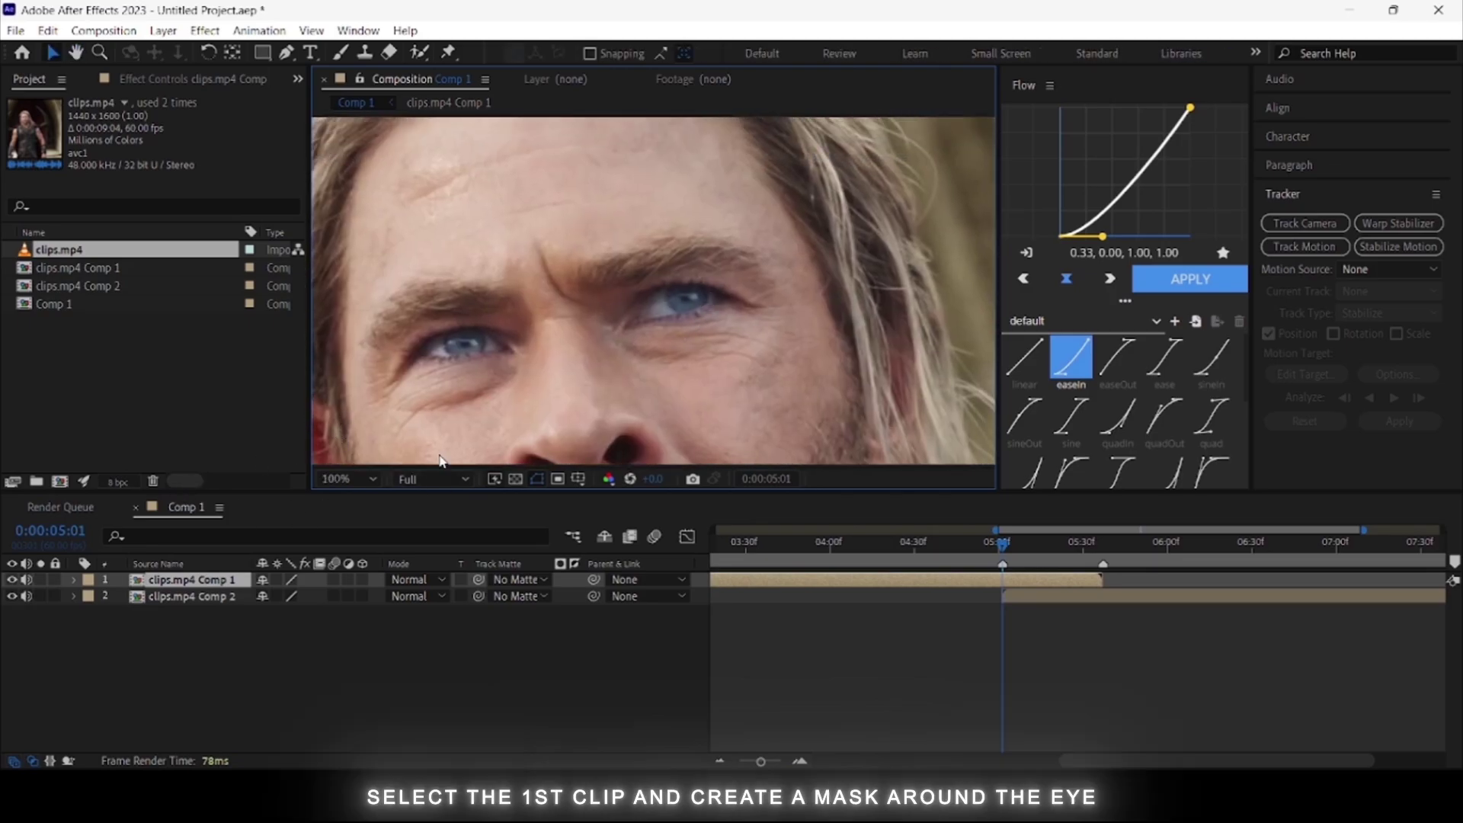
Draw a closed Pen mask around one eye on clips.mp4 Comp 1
click(287, 54)
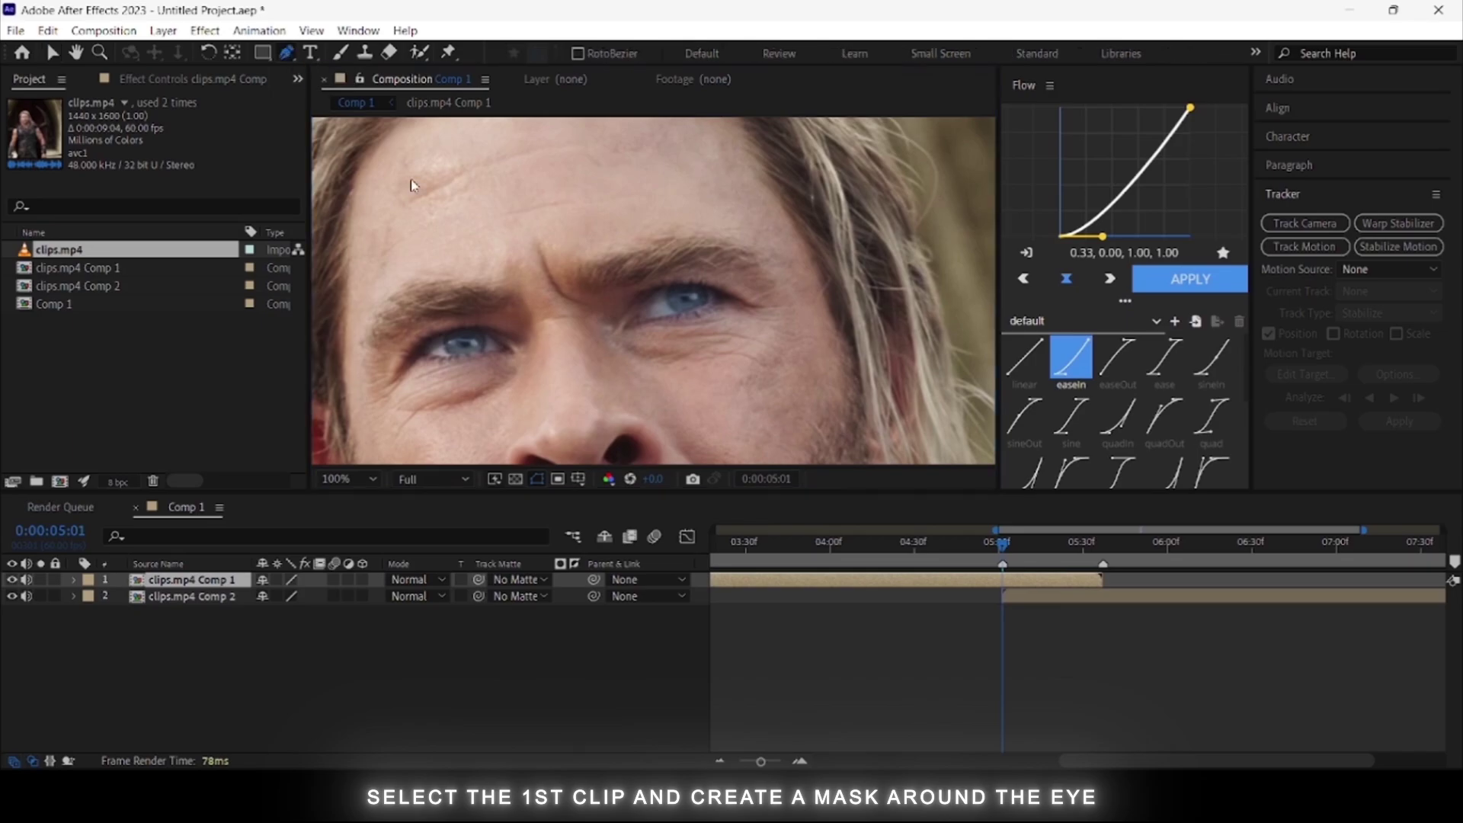
scroll(713, 322, up, 2)
drag(784, 323, 757, 320)
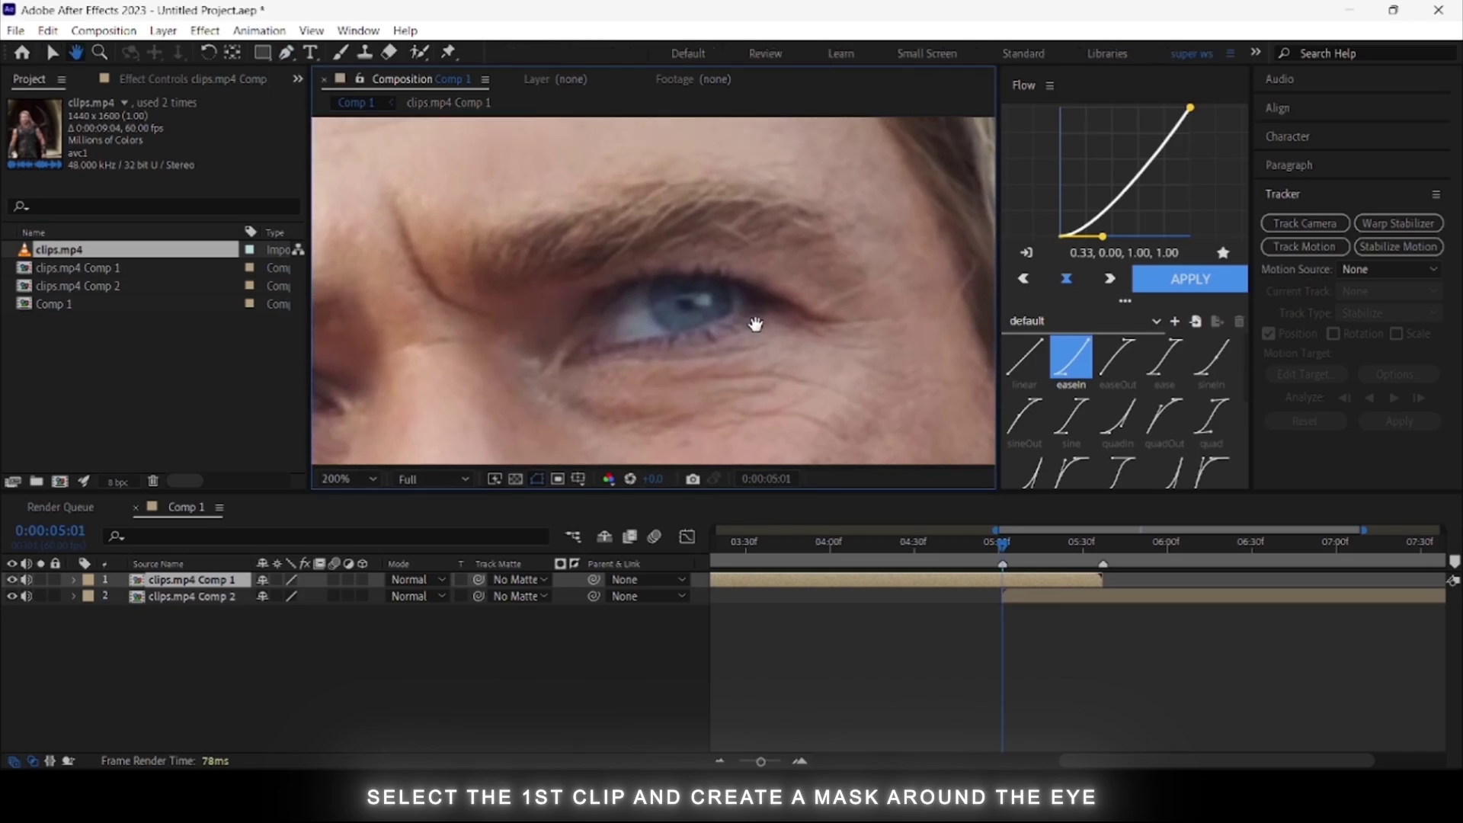
click(617, 345)
click(653, 341)
click(724, 320)
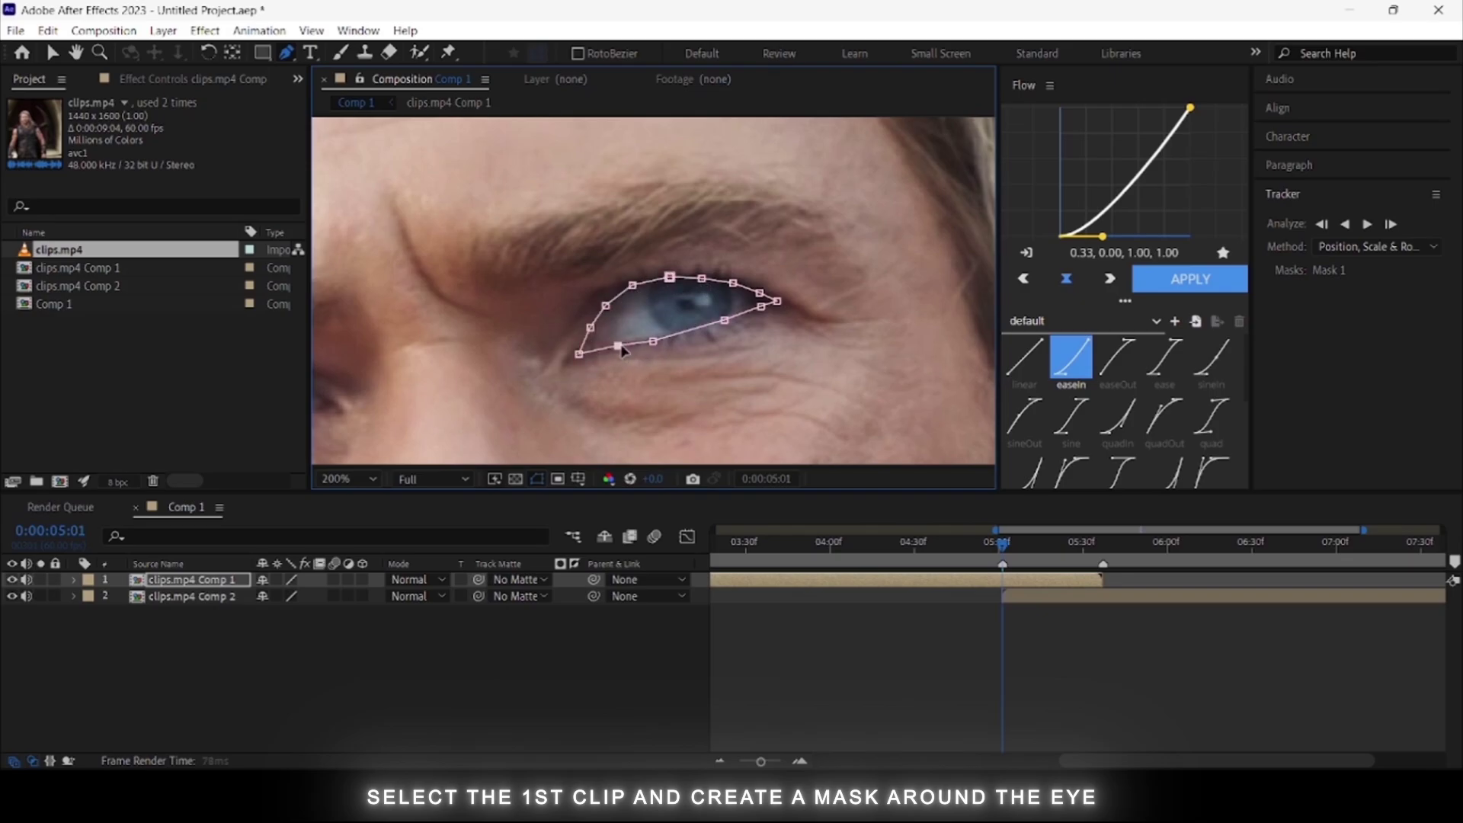
click(579, 354)
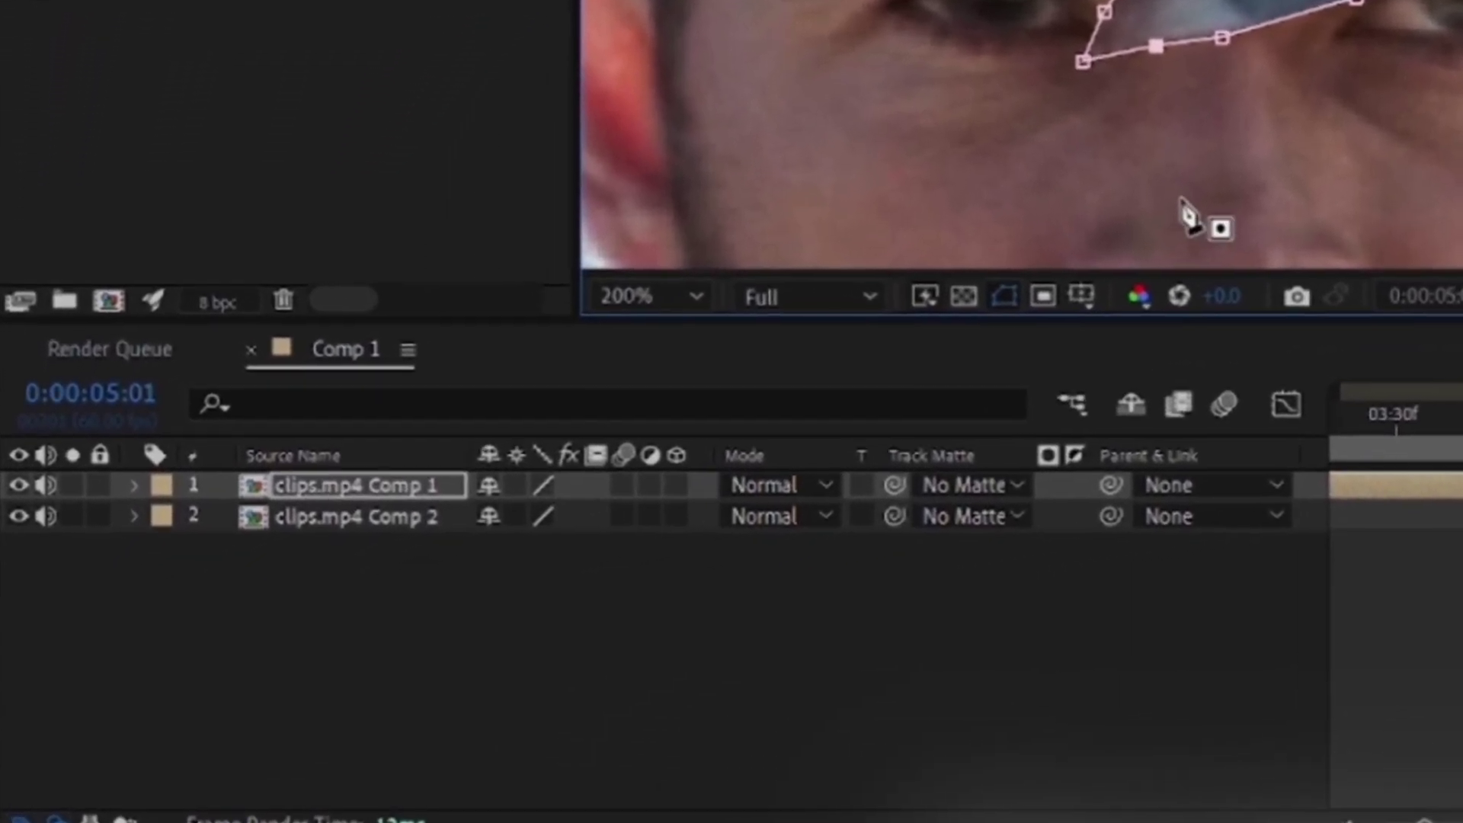
Set Mask 1's mode to Subtract
key(m)
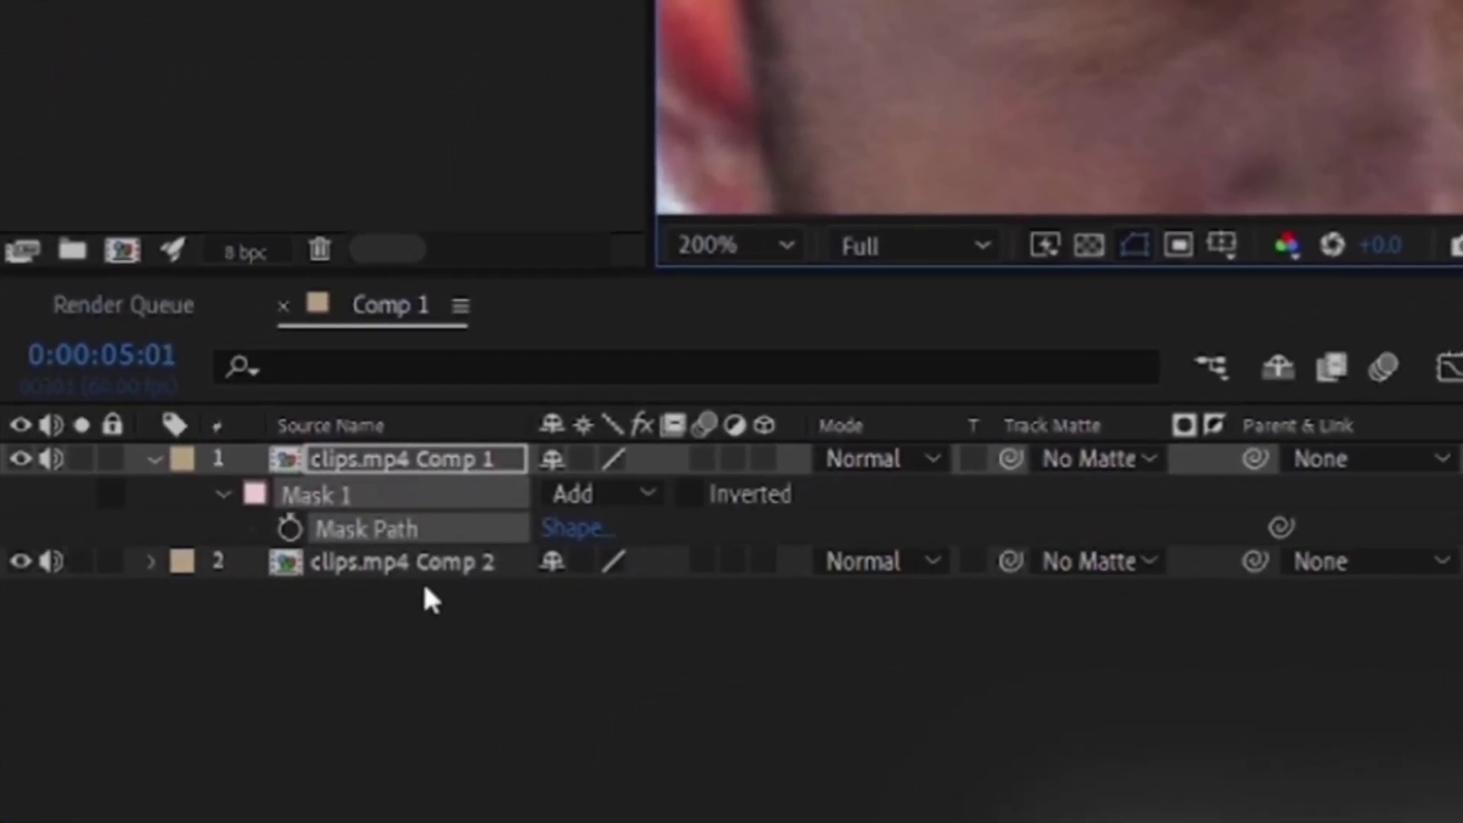
click(219, 497)
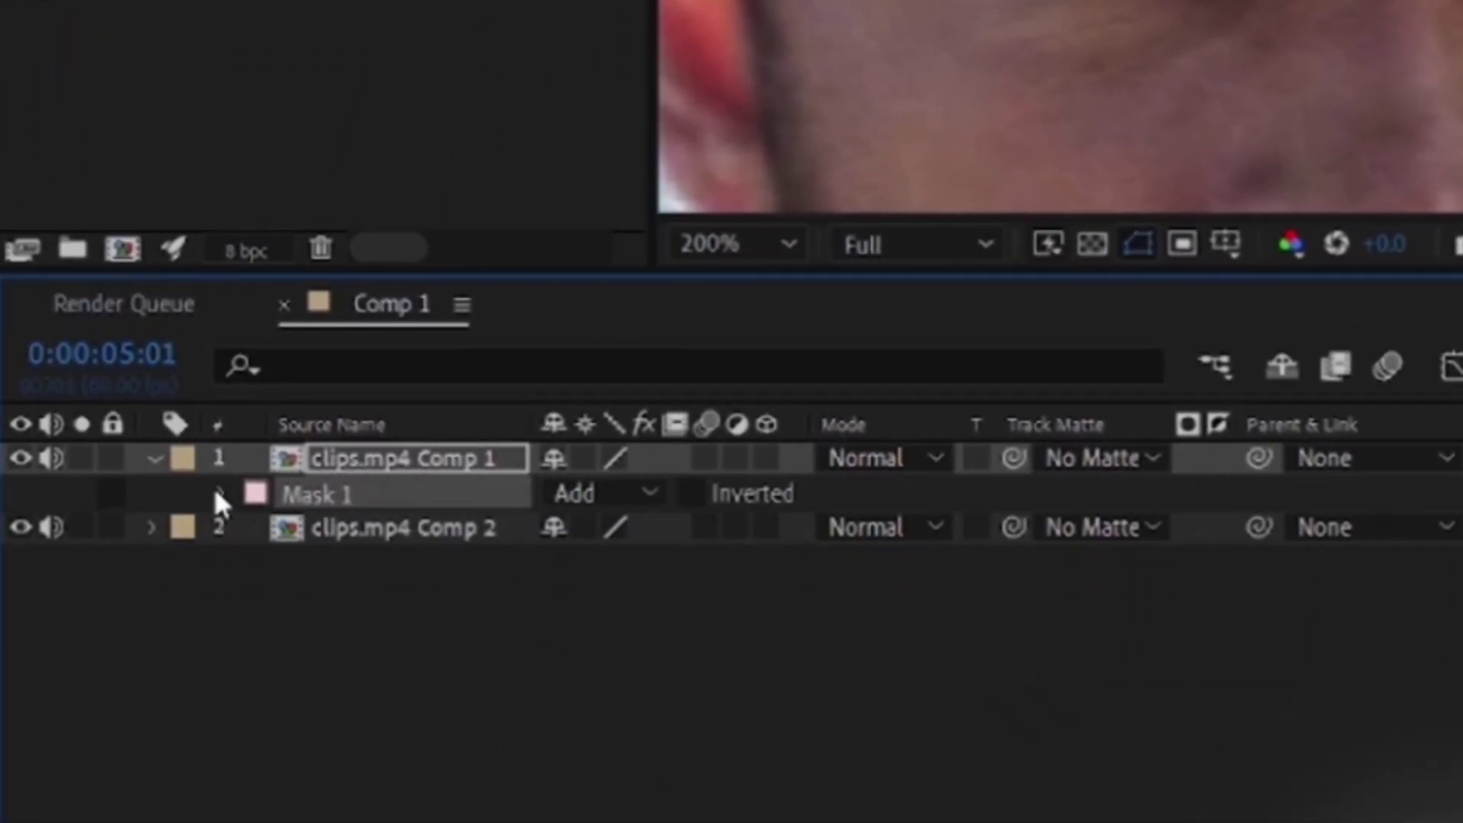
click(219, 496)
click(631, 494)
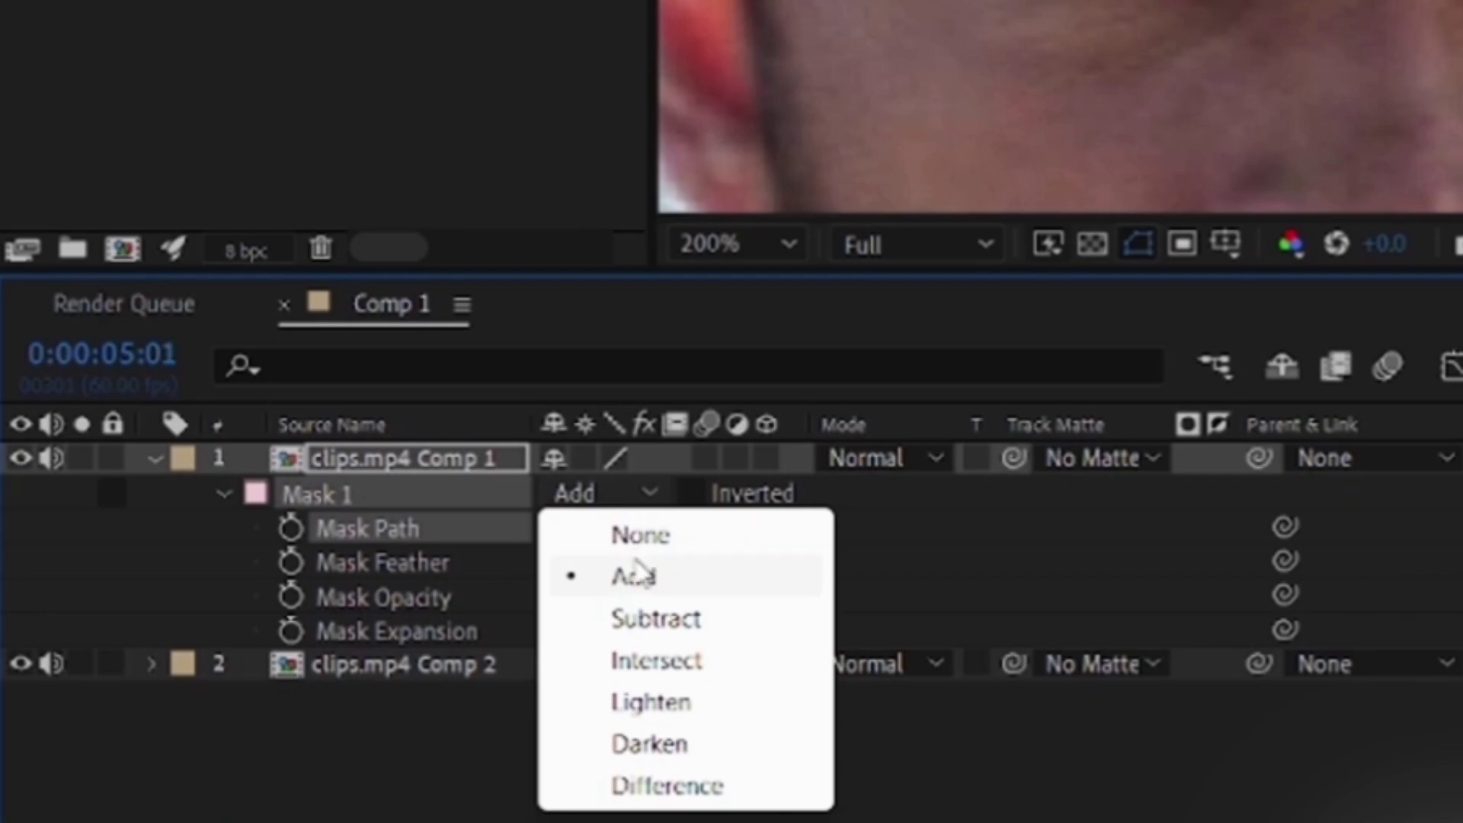
click(653, 617)
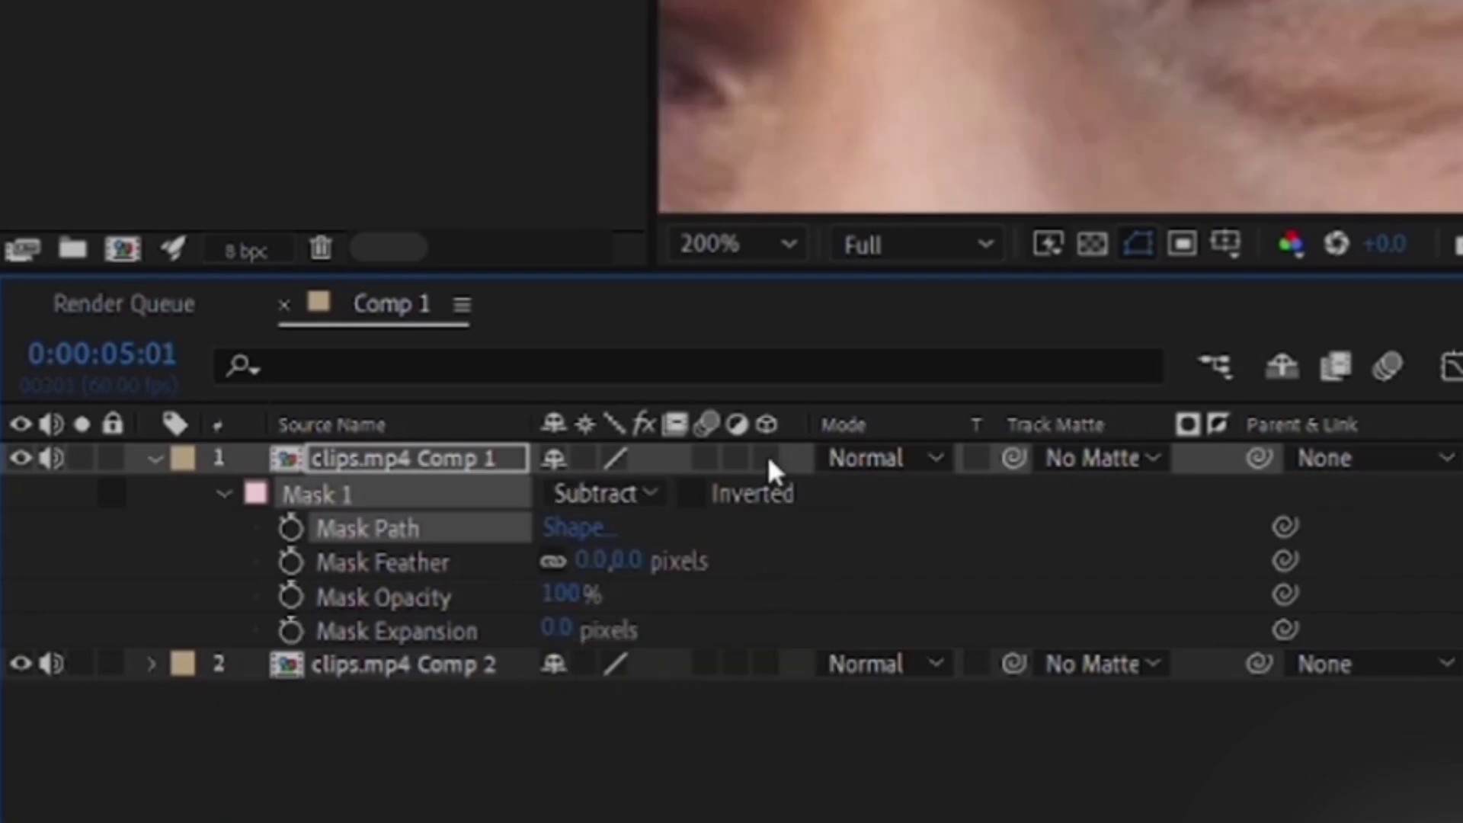
Give Mask 1 a 20-pixel feather on both axes
click(625, 562)
text(20)
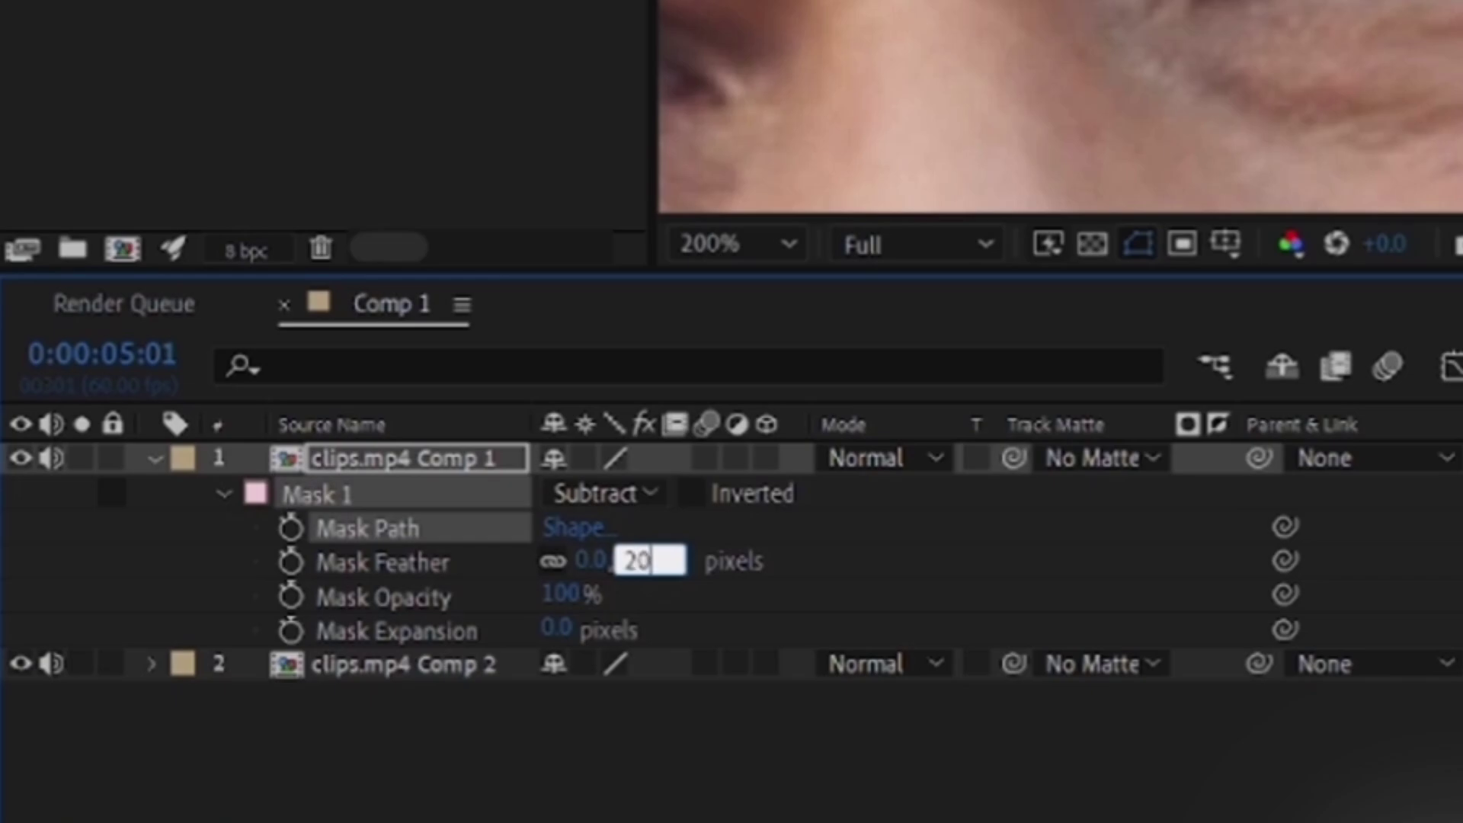
text(4)
key(Return)
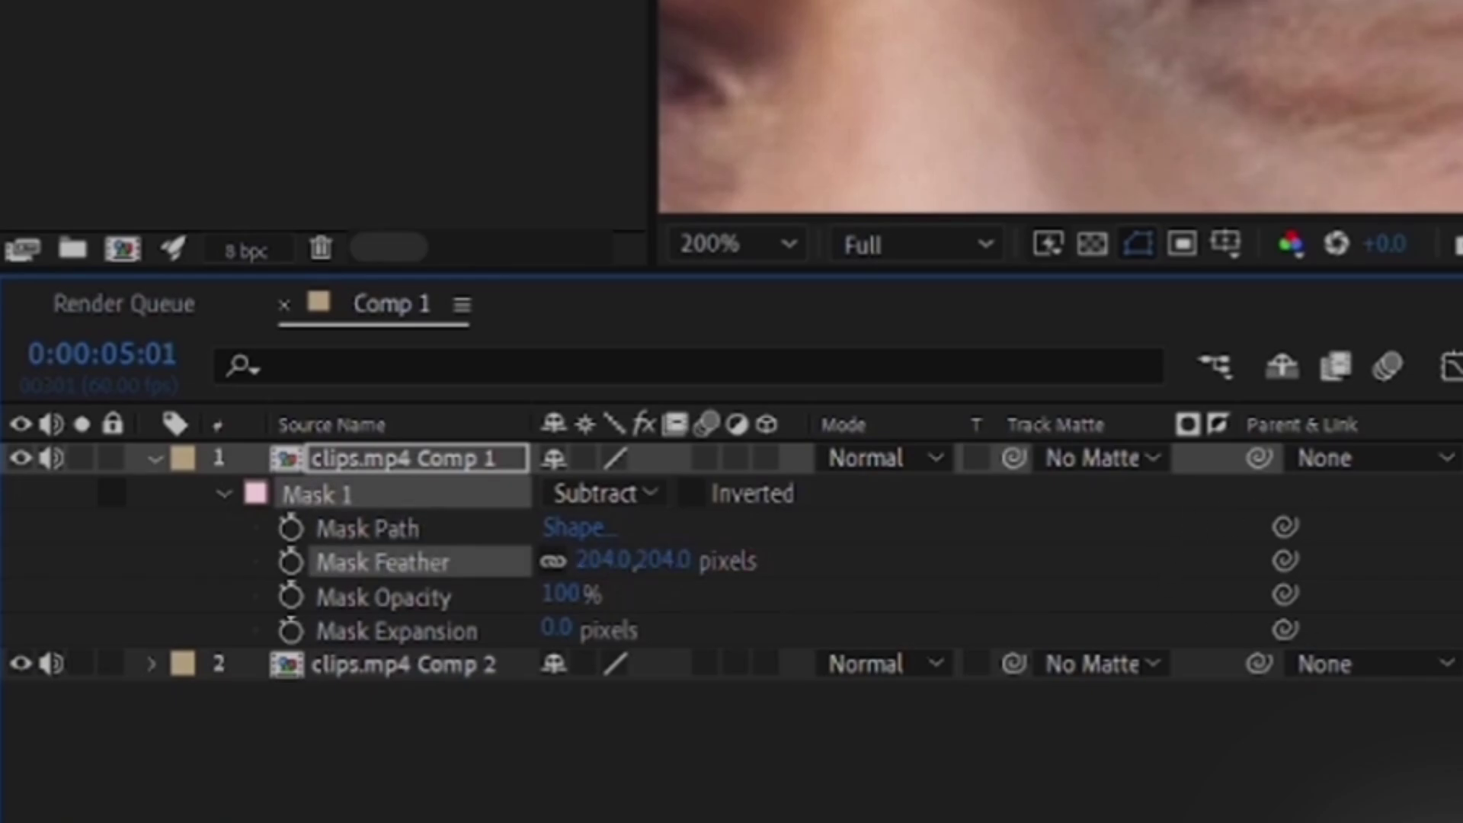
click(660, 561)
text(20)
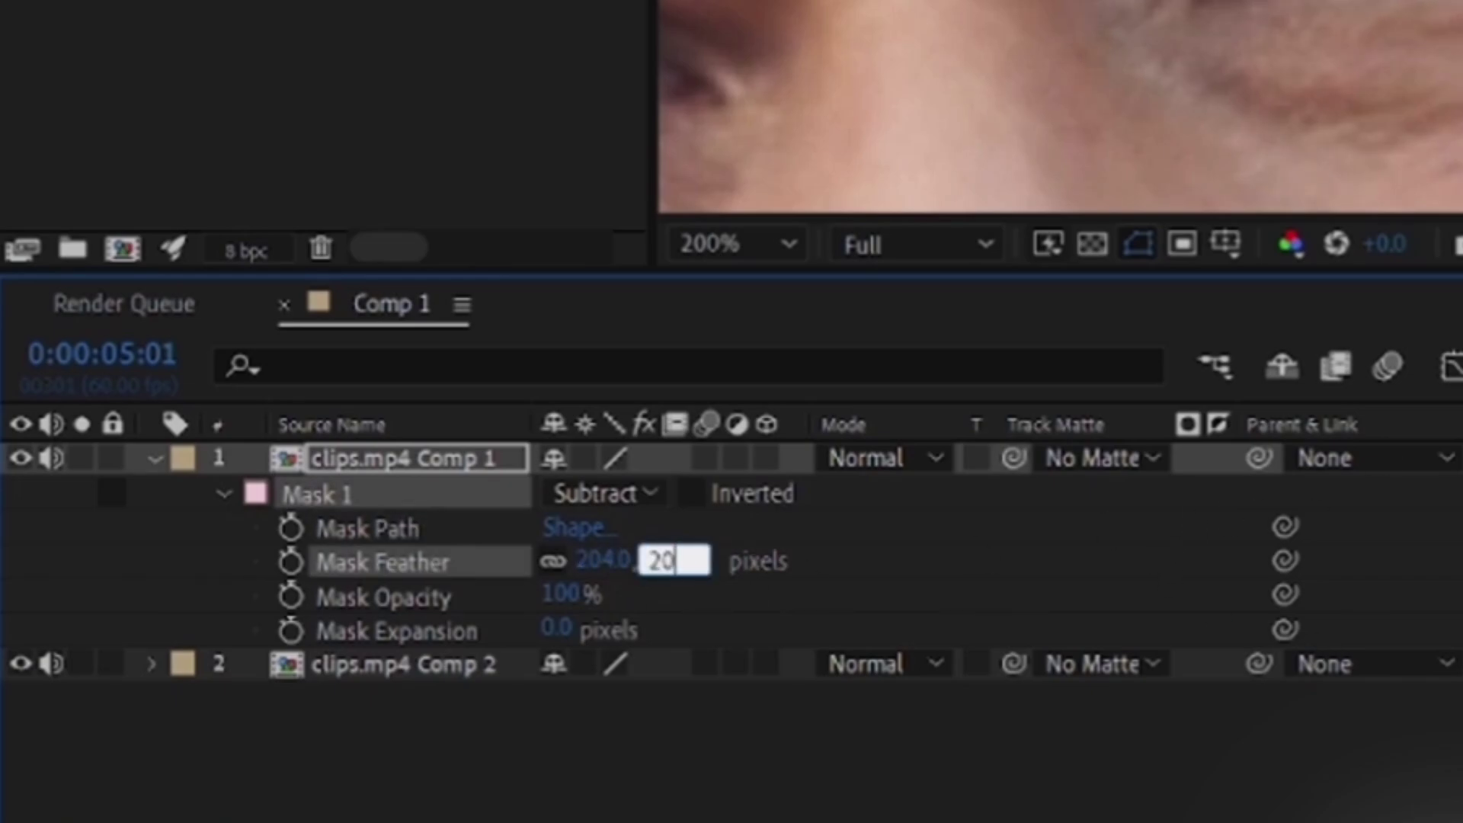
key(Return)
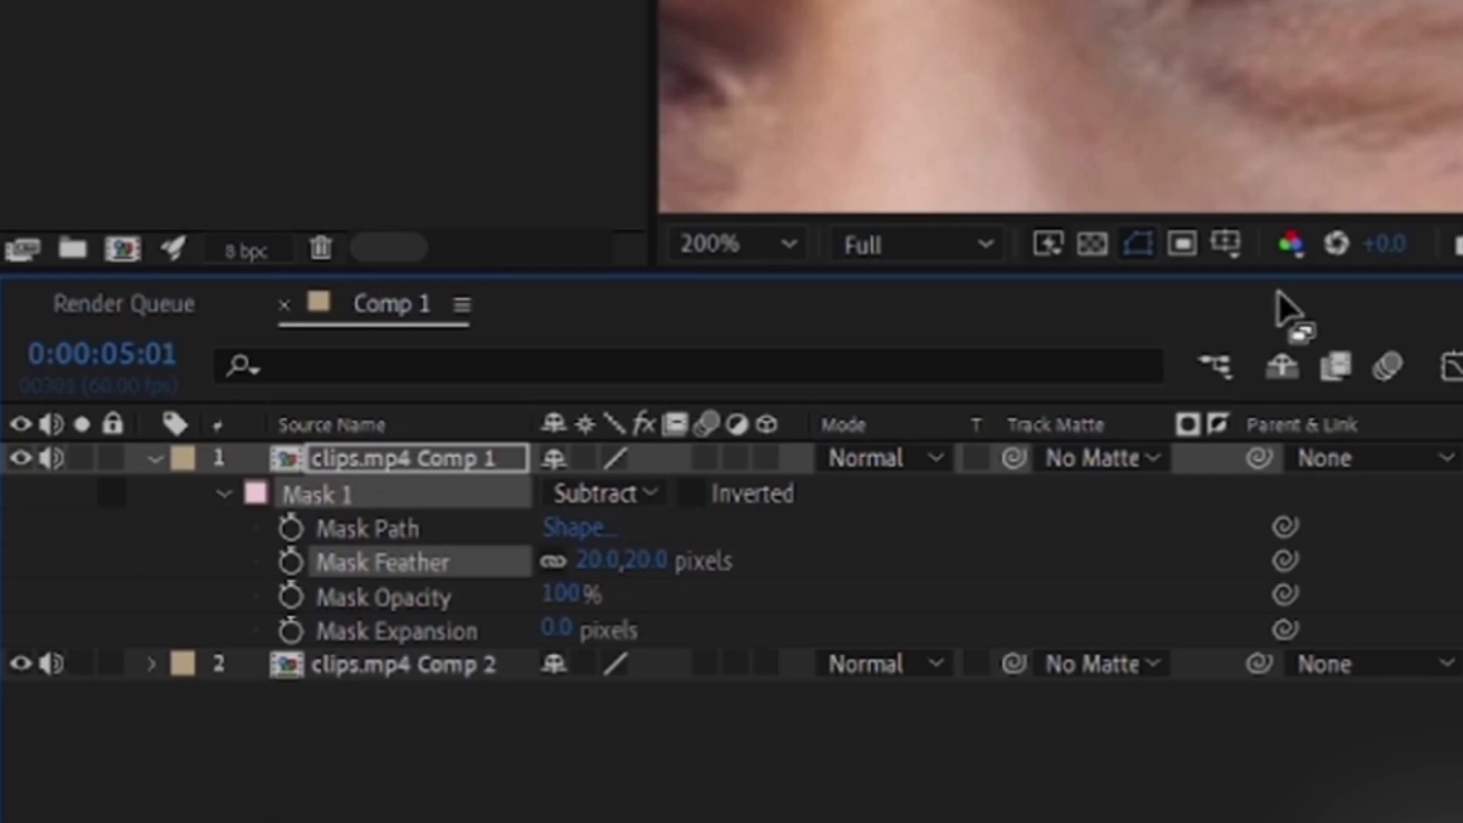
Track Mask 1 forward from 0:00:05:01 to follow the eye, then return to 05:01
right_click(419, 495)
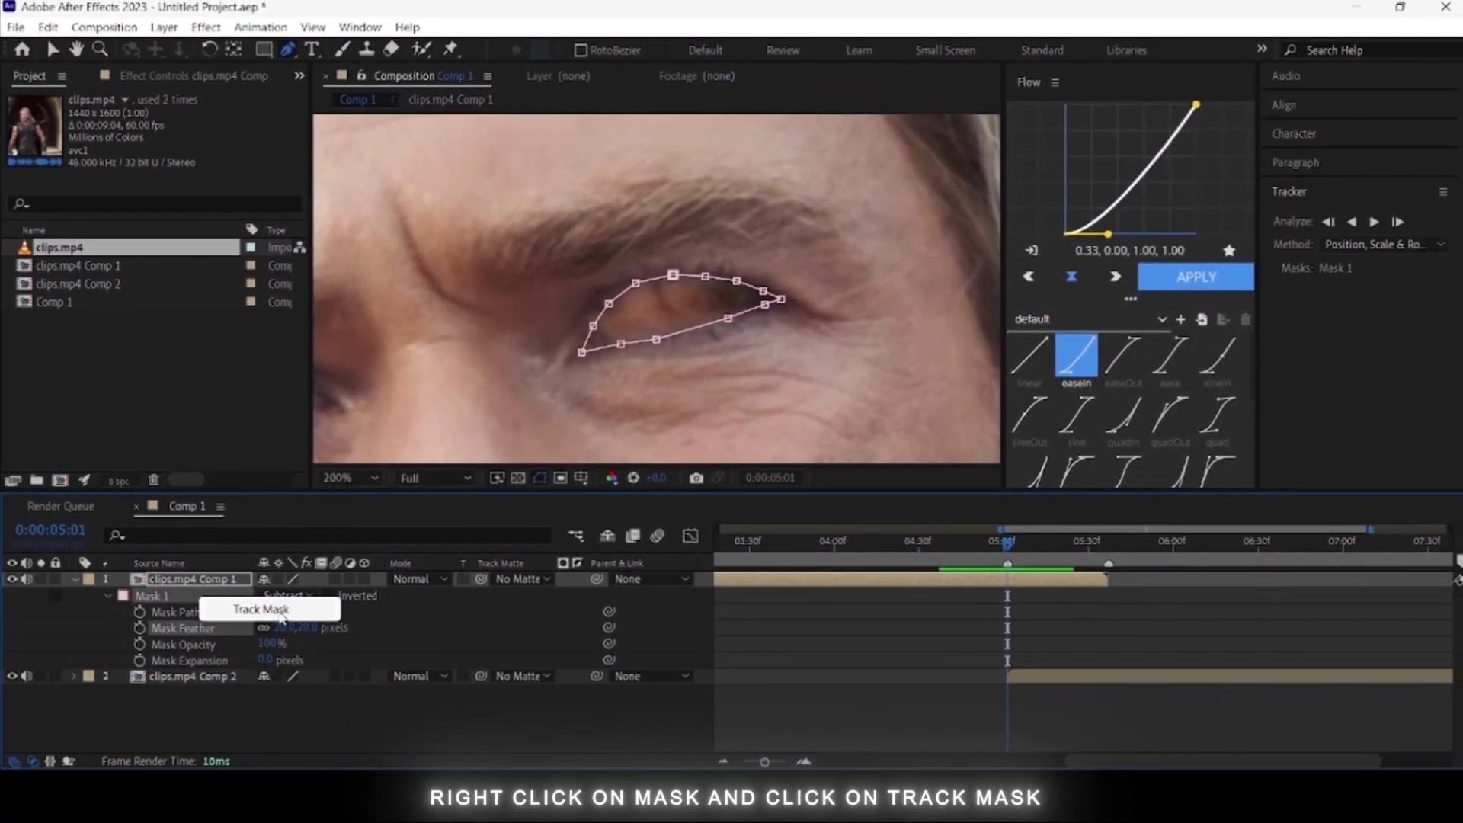
click(260, 609)
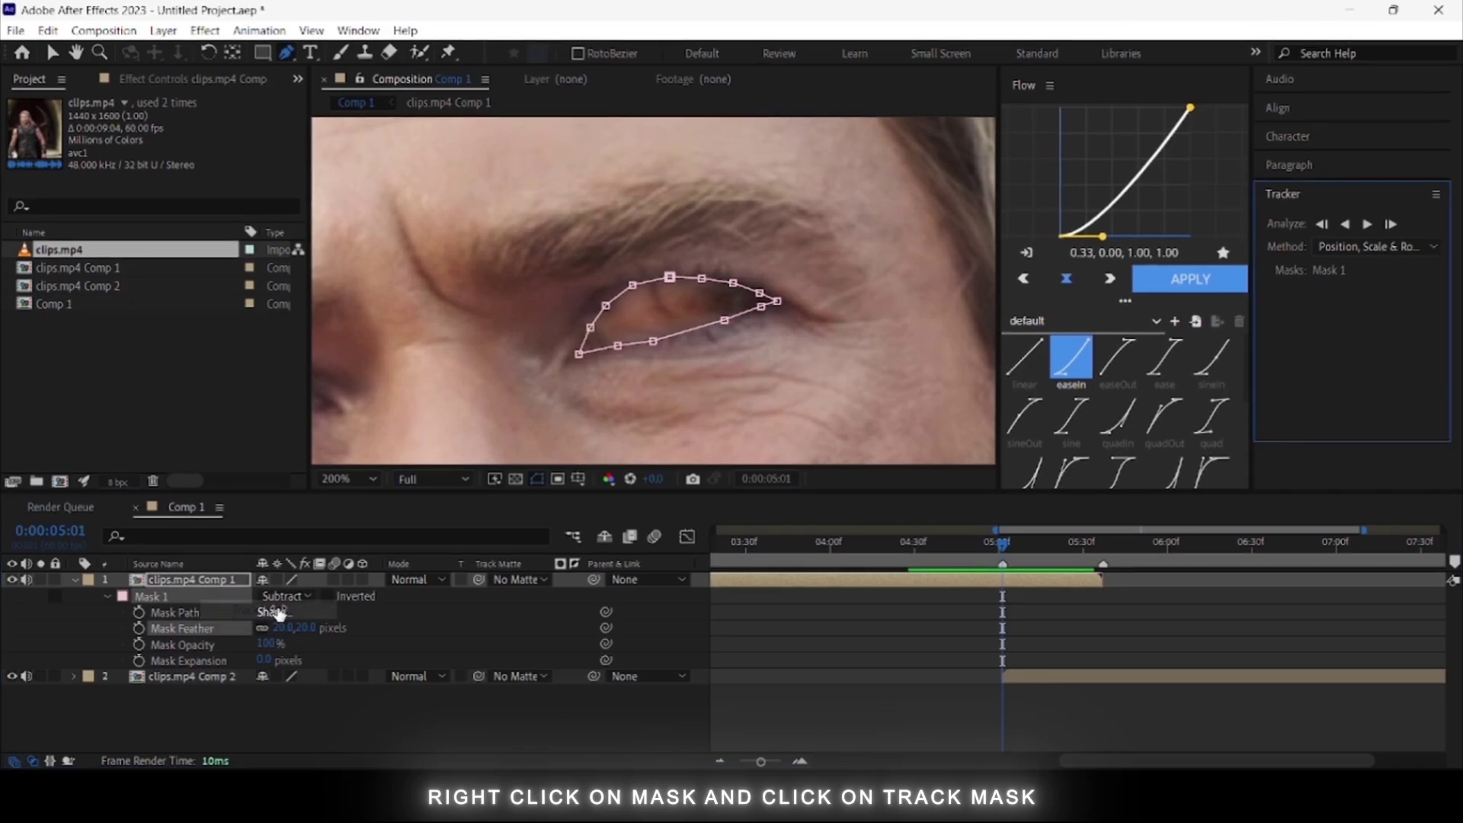
click(1367, 225)
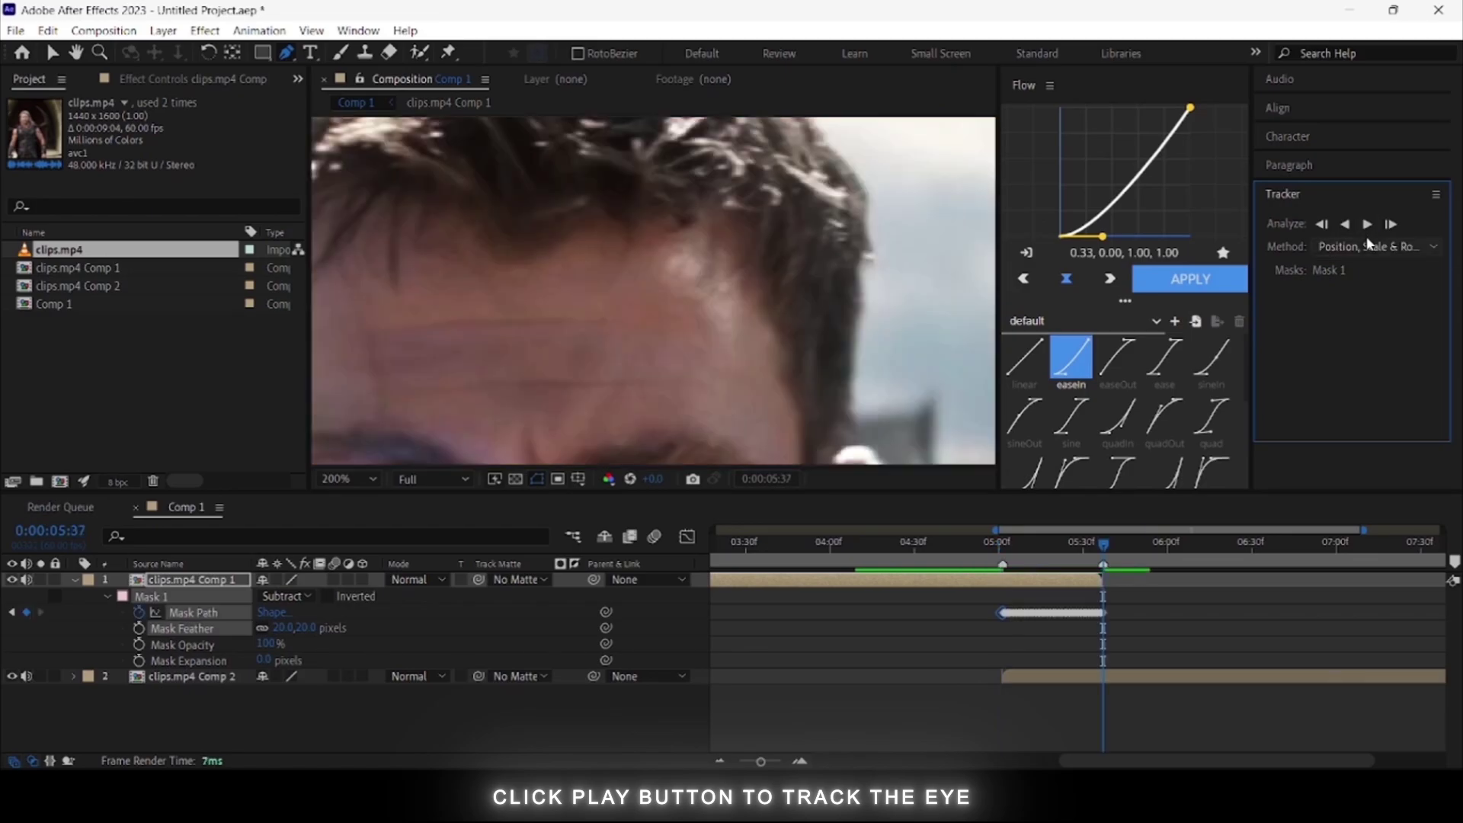
drag(1117, 555, 1001, 541)
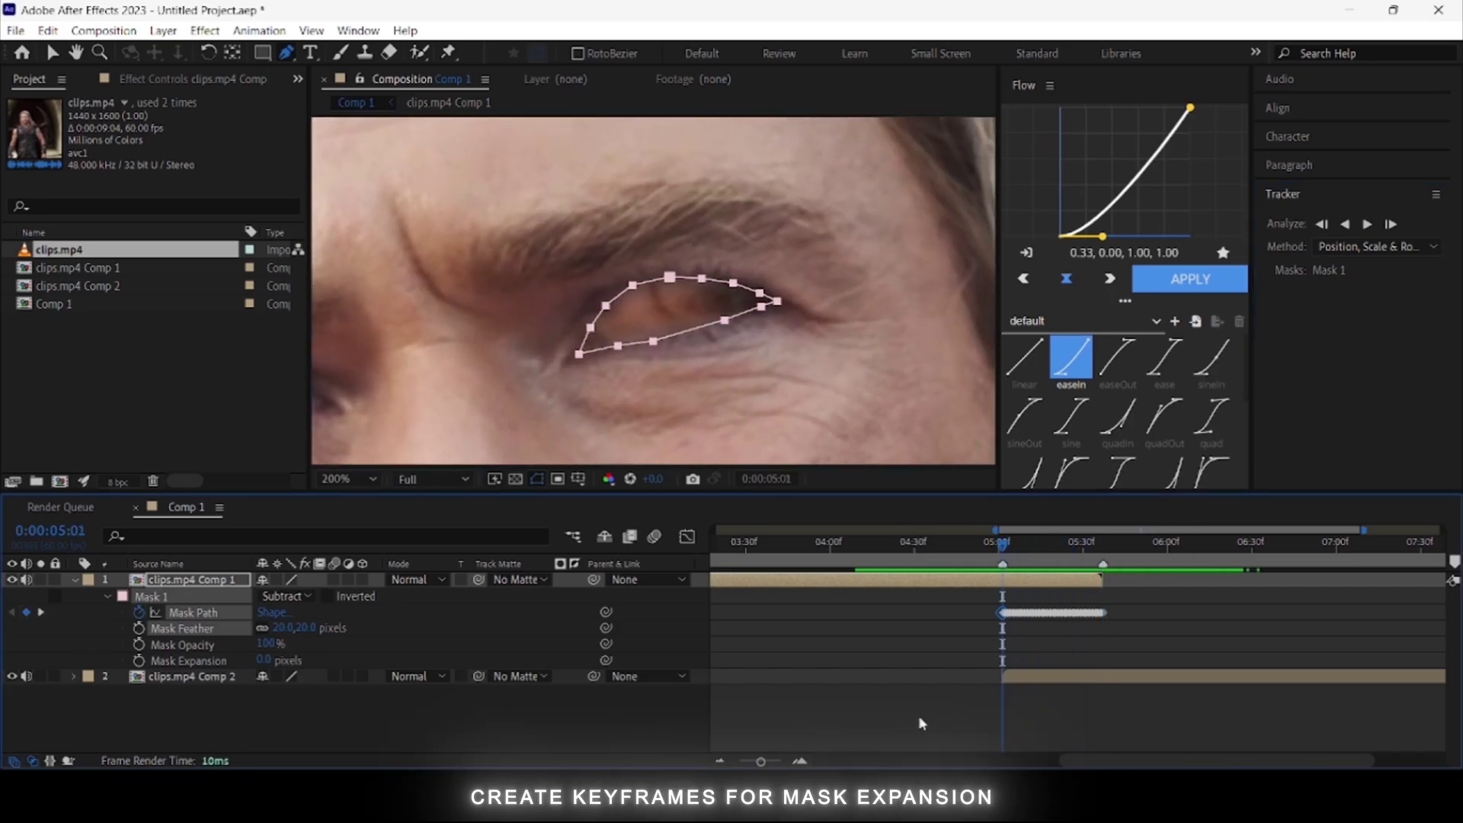
Keyframe Mask Expansion from -20 pixels at 05:01 to 0 pixels at 05:36
click(981, 712)
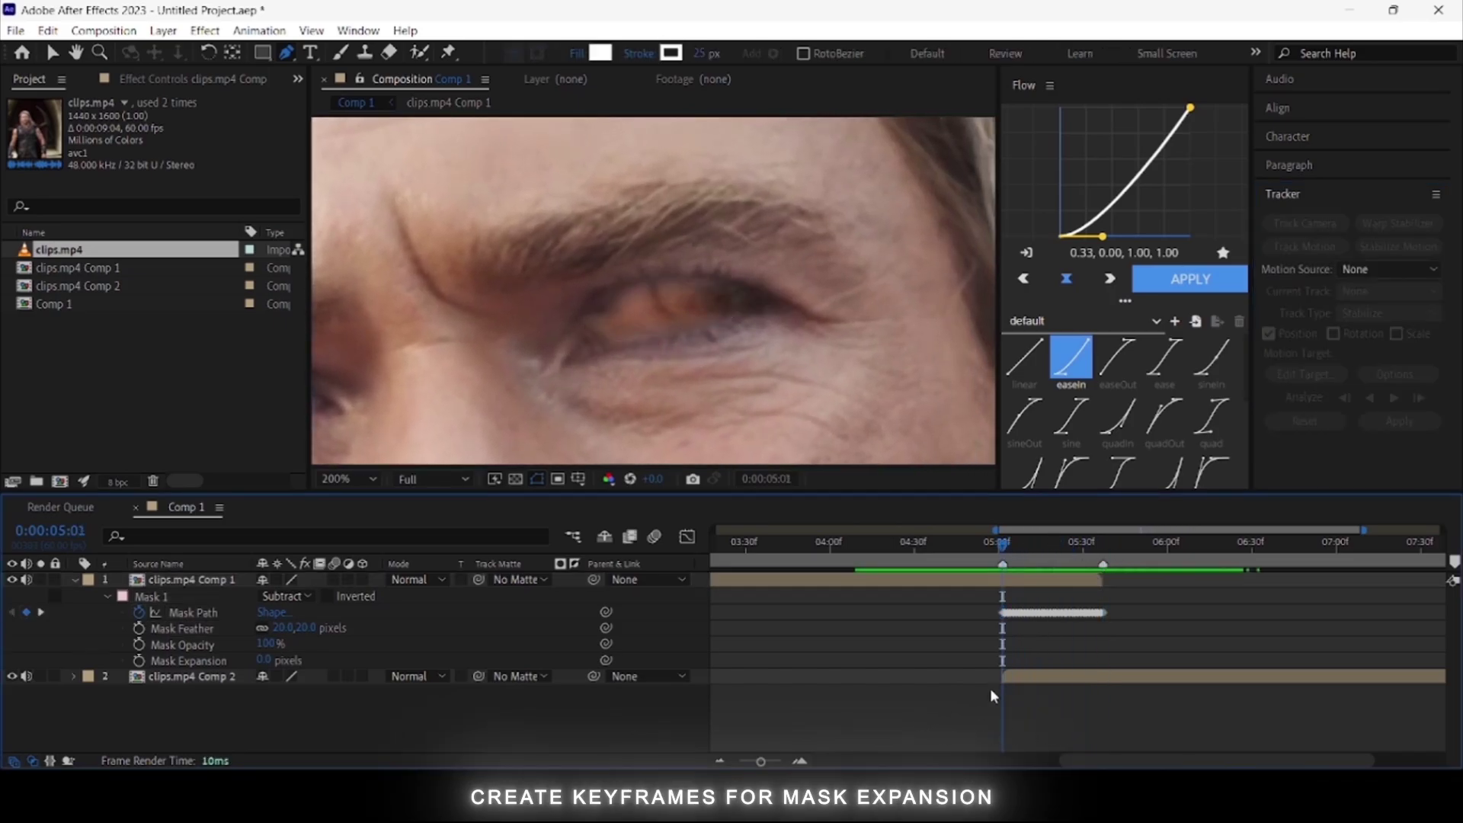
click(1018, 584)
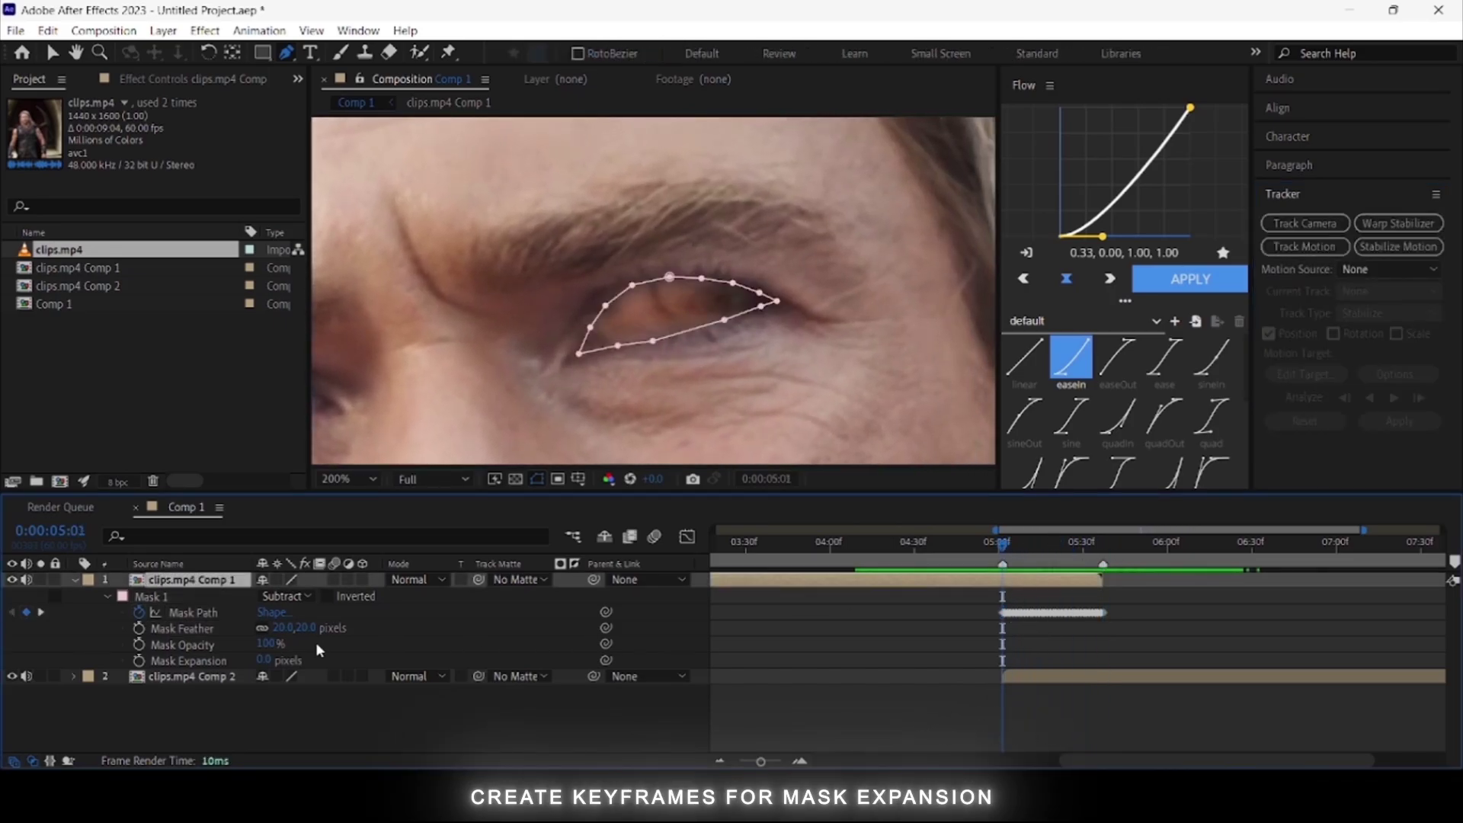
click(139, 660)
click(1092, 543)
drag(1099, 614, 1107, 619)
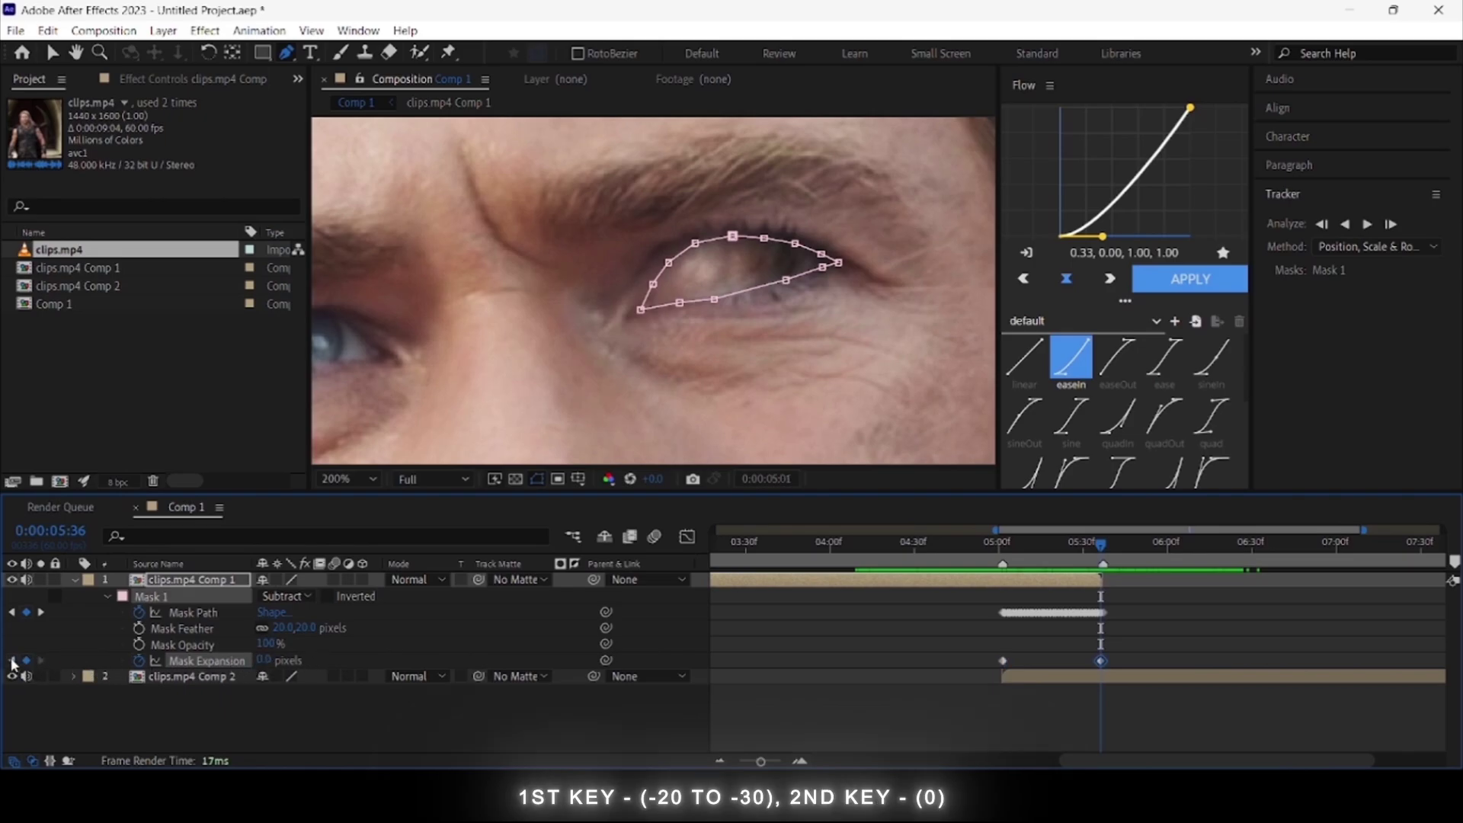
click(11, 660)
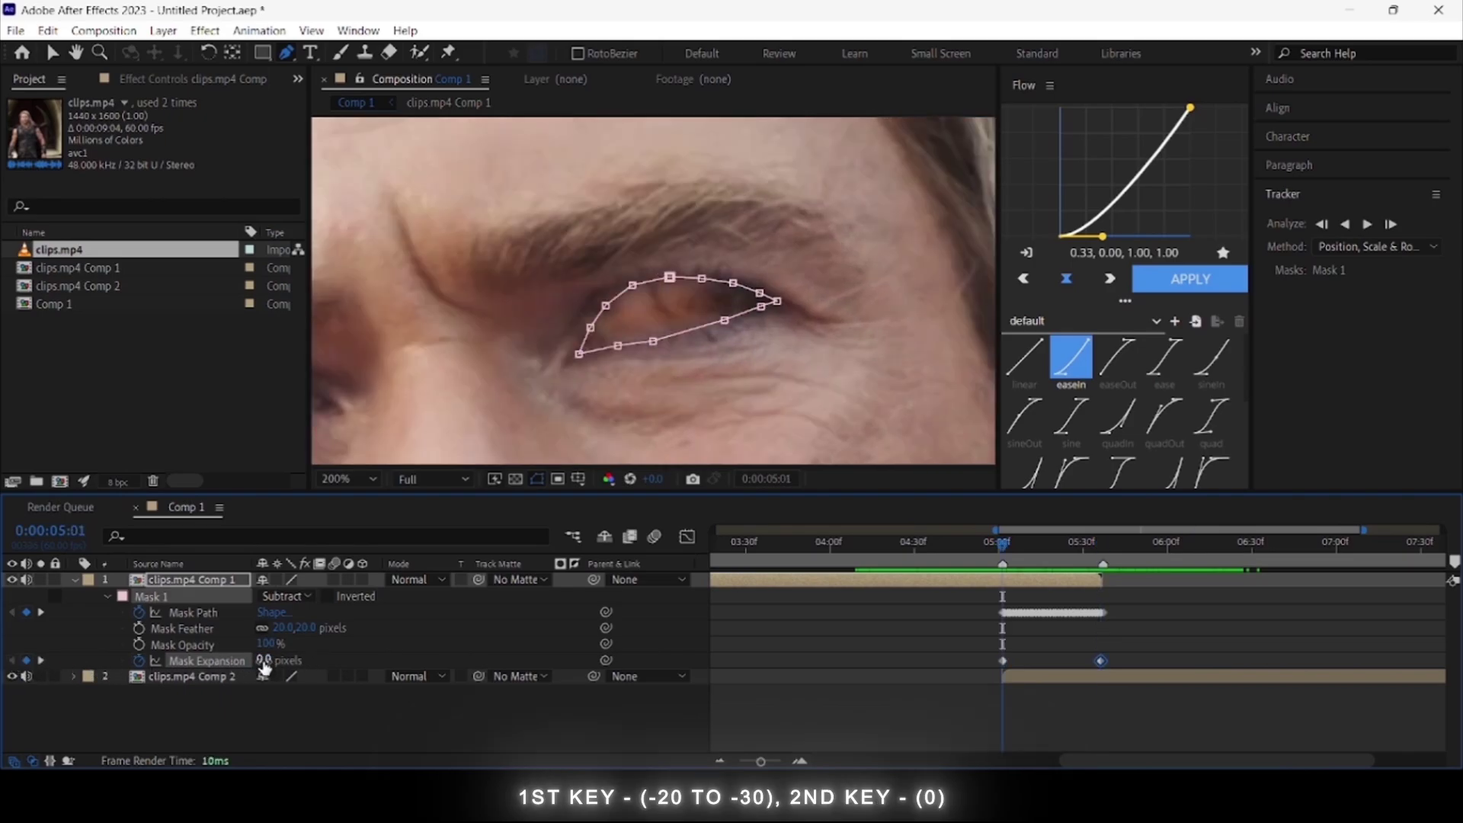
drag(263, 664, 253, 659)
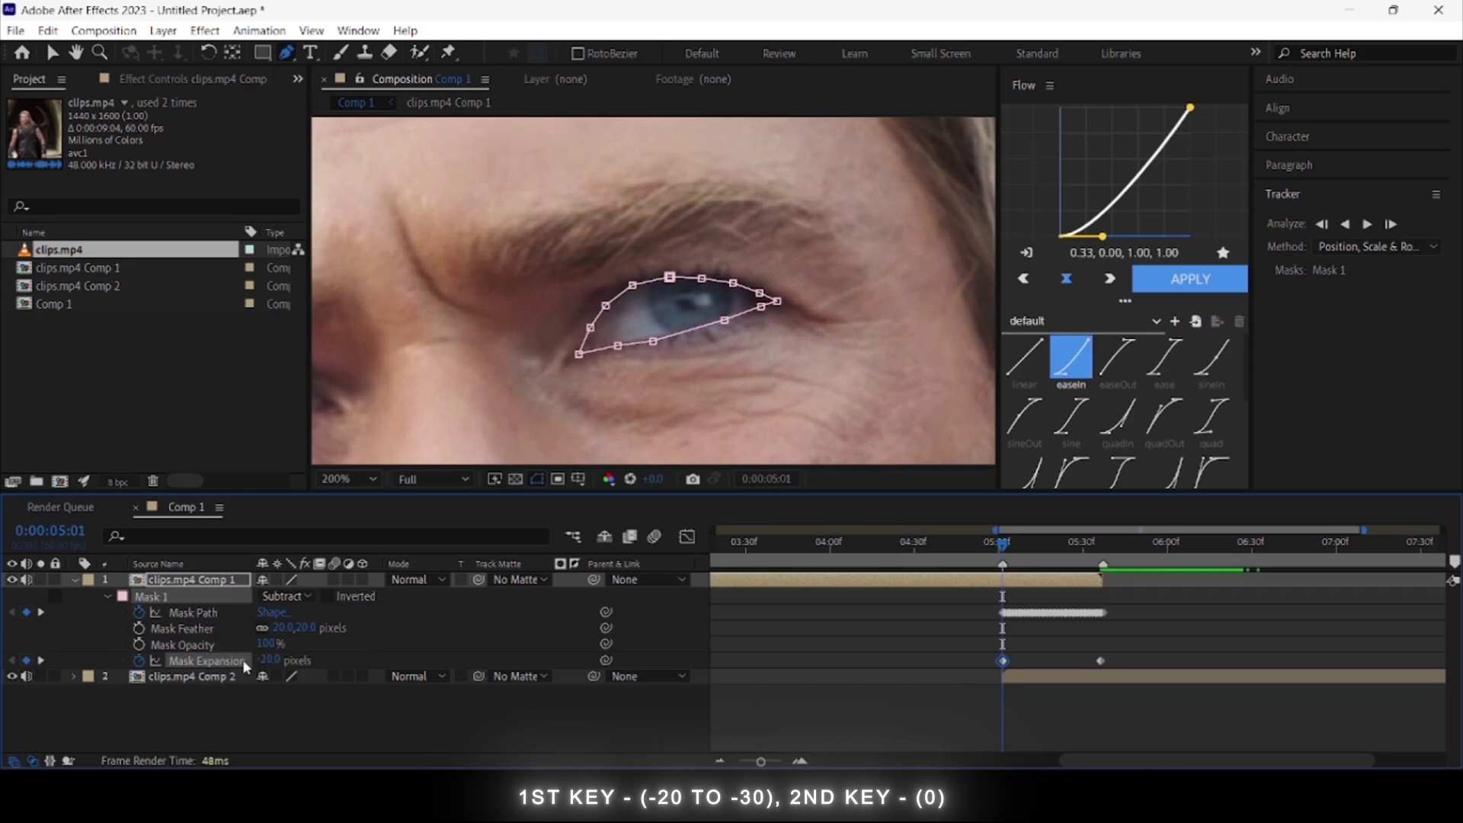
key(space)
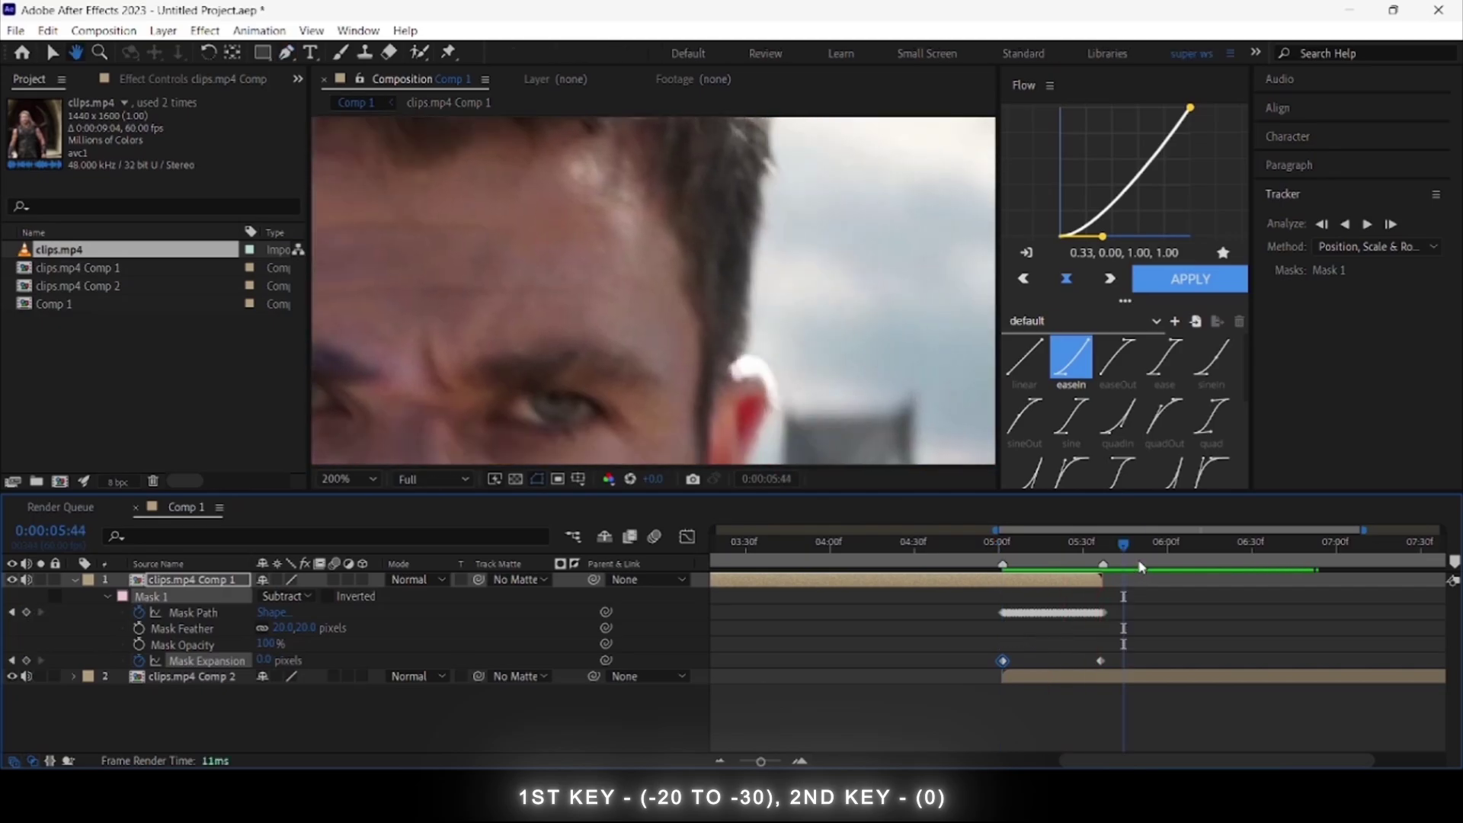
drag(1058, 556, 1027, 556)
drag(1154, 682, 944, 653)
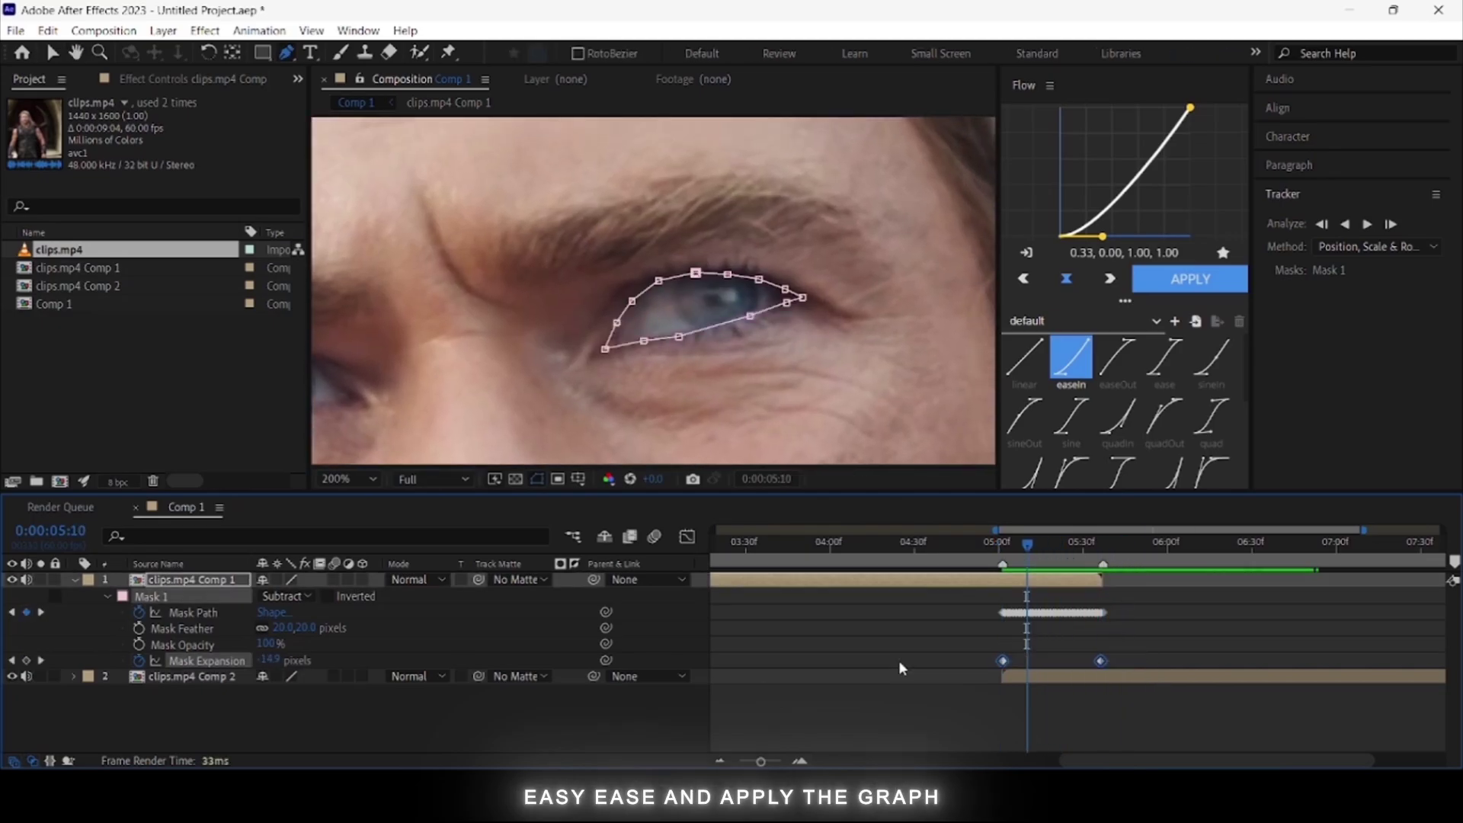
Apply Easy Ease to both expansion keyframes and reshape their speed curve to peak early
key(F9)
click(687, 537)
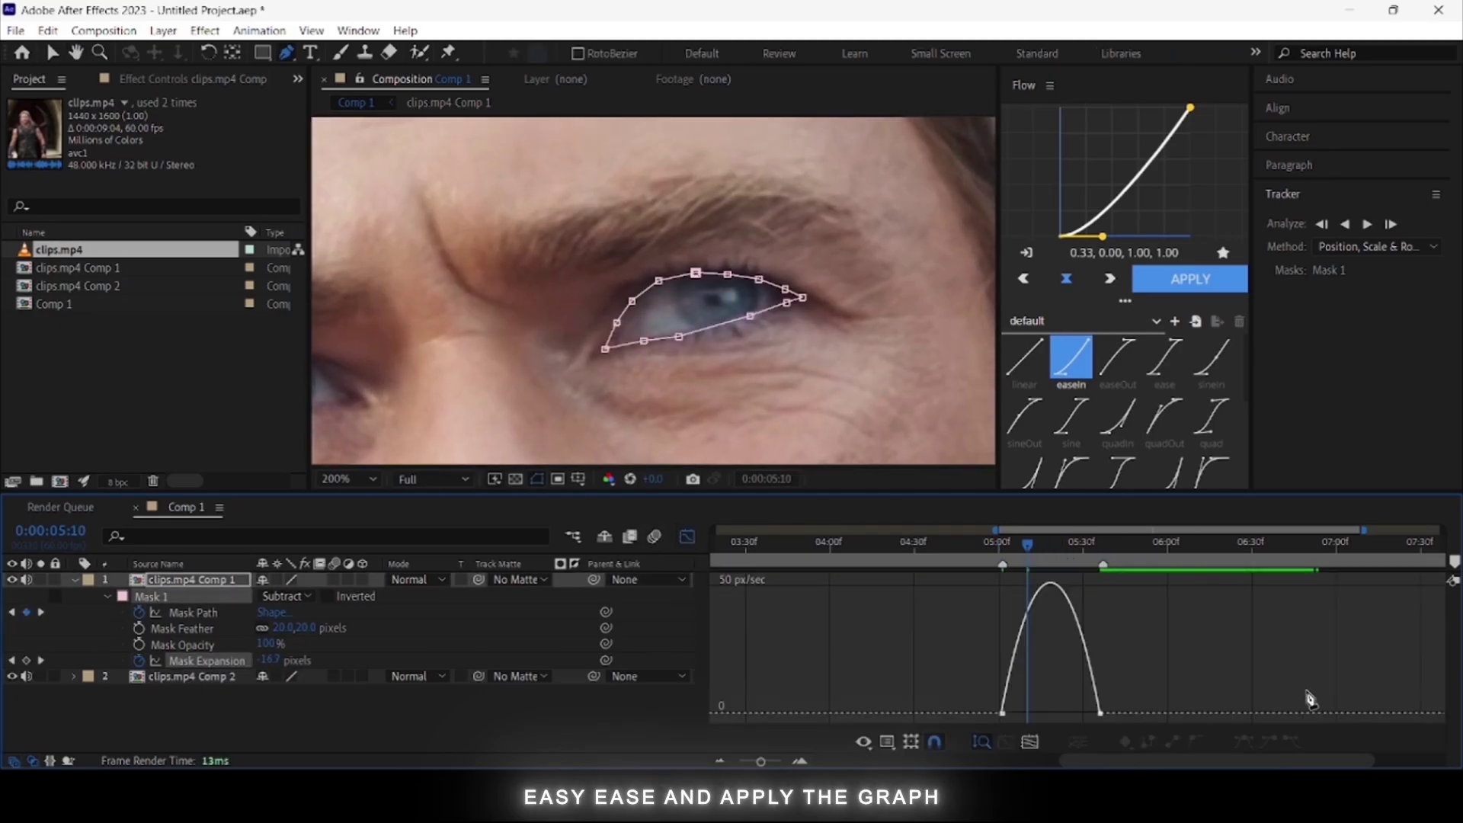
click(800, 761)
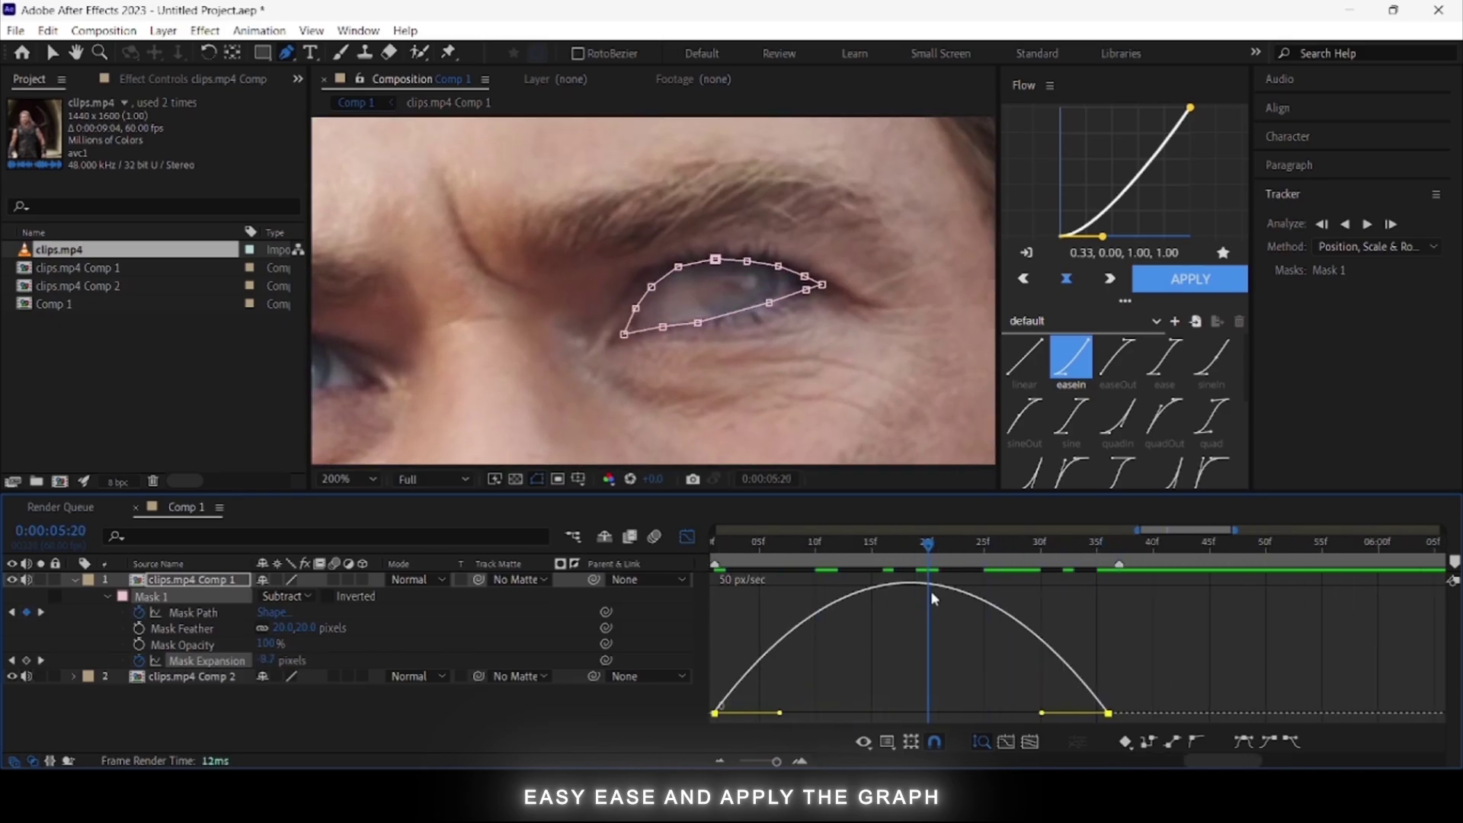
drag(1042, 712, 989, 713)
drag(779, 712, 822, 713)
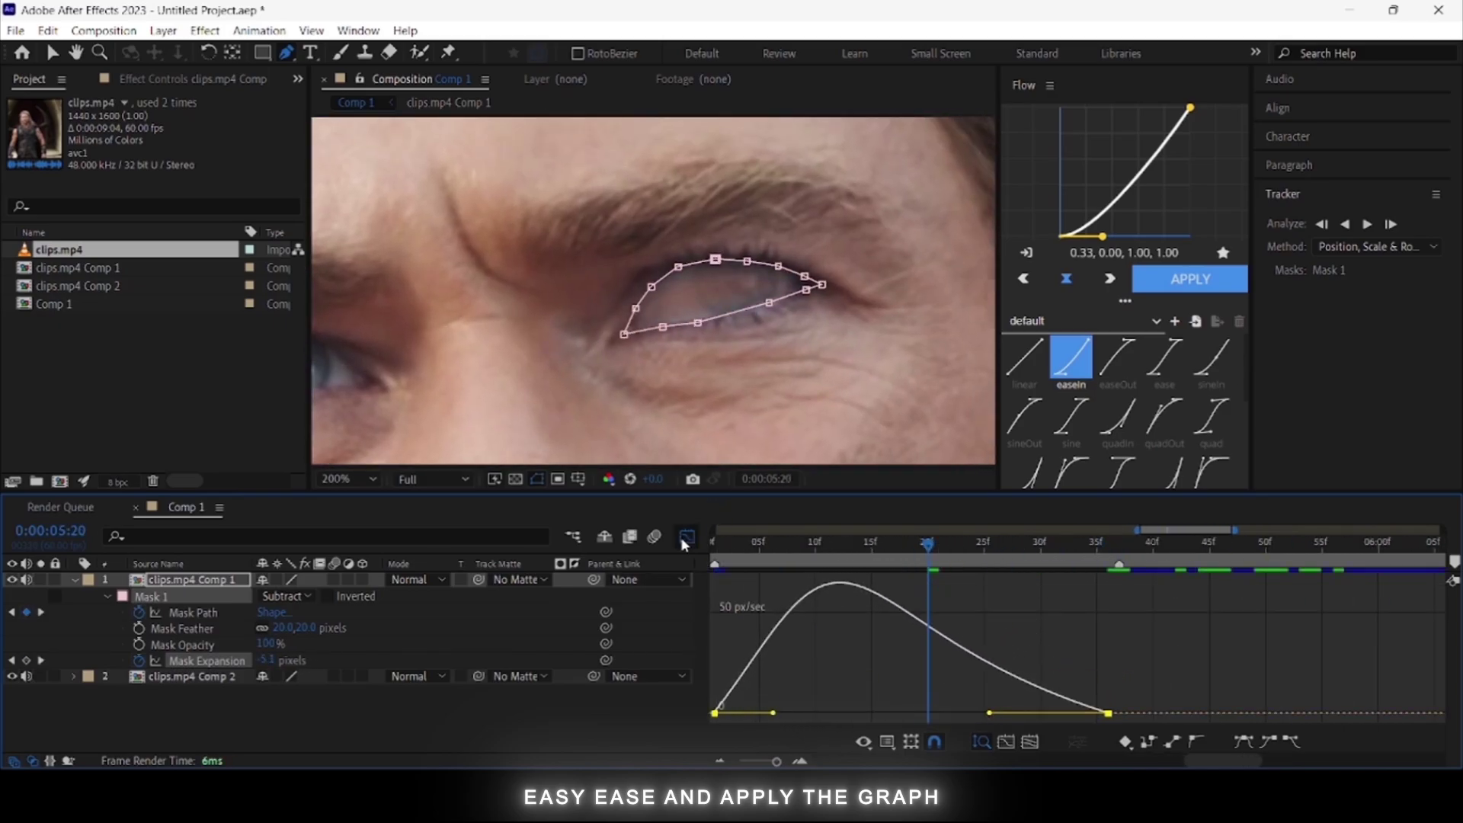
click(686, 536)
key(space)
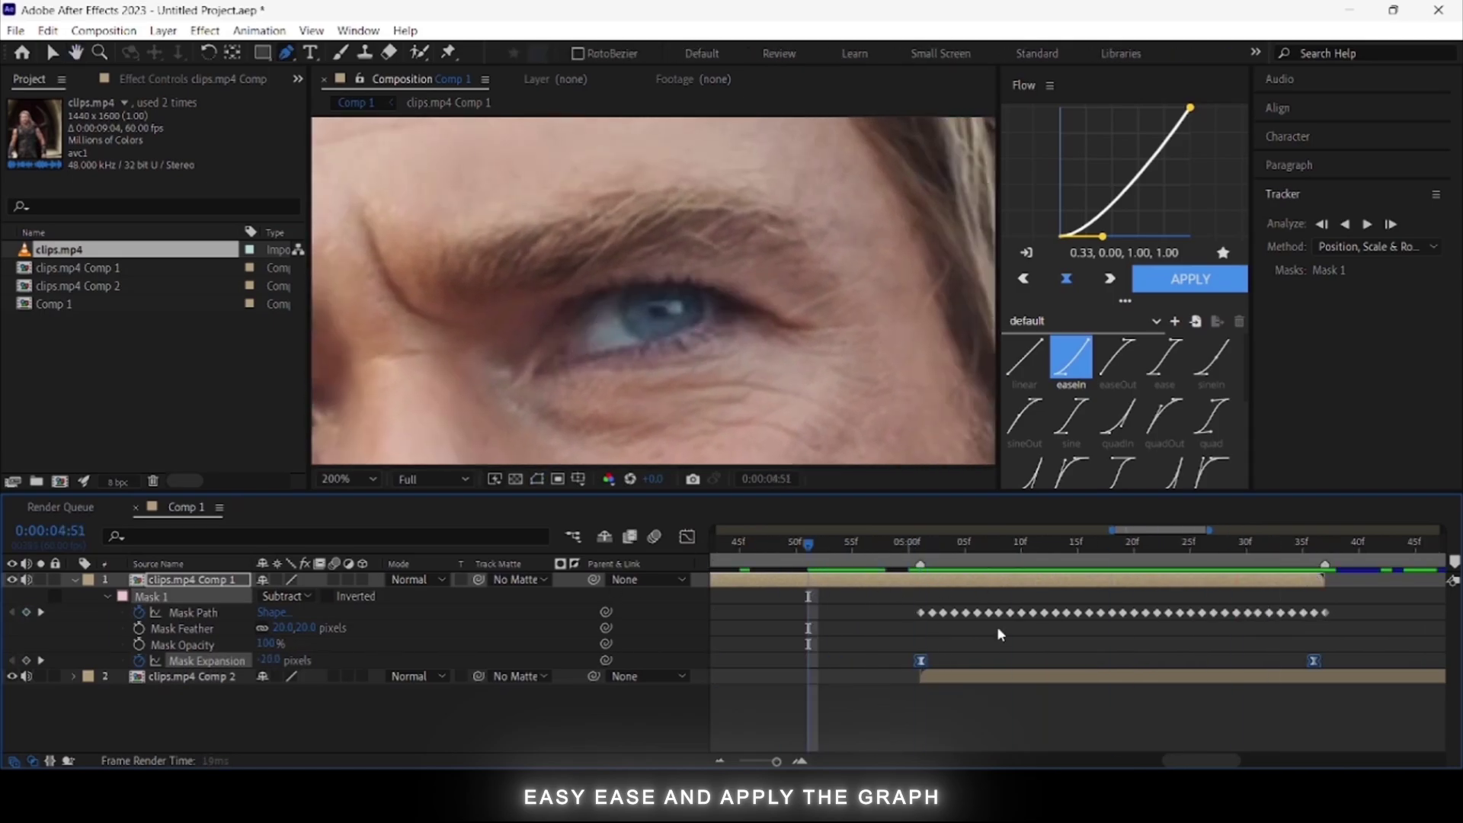
key(space)
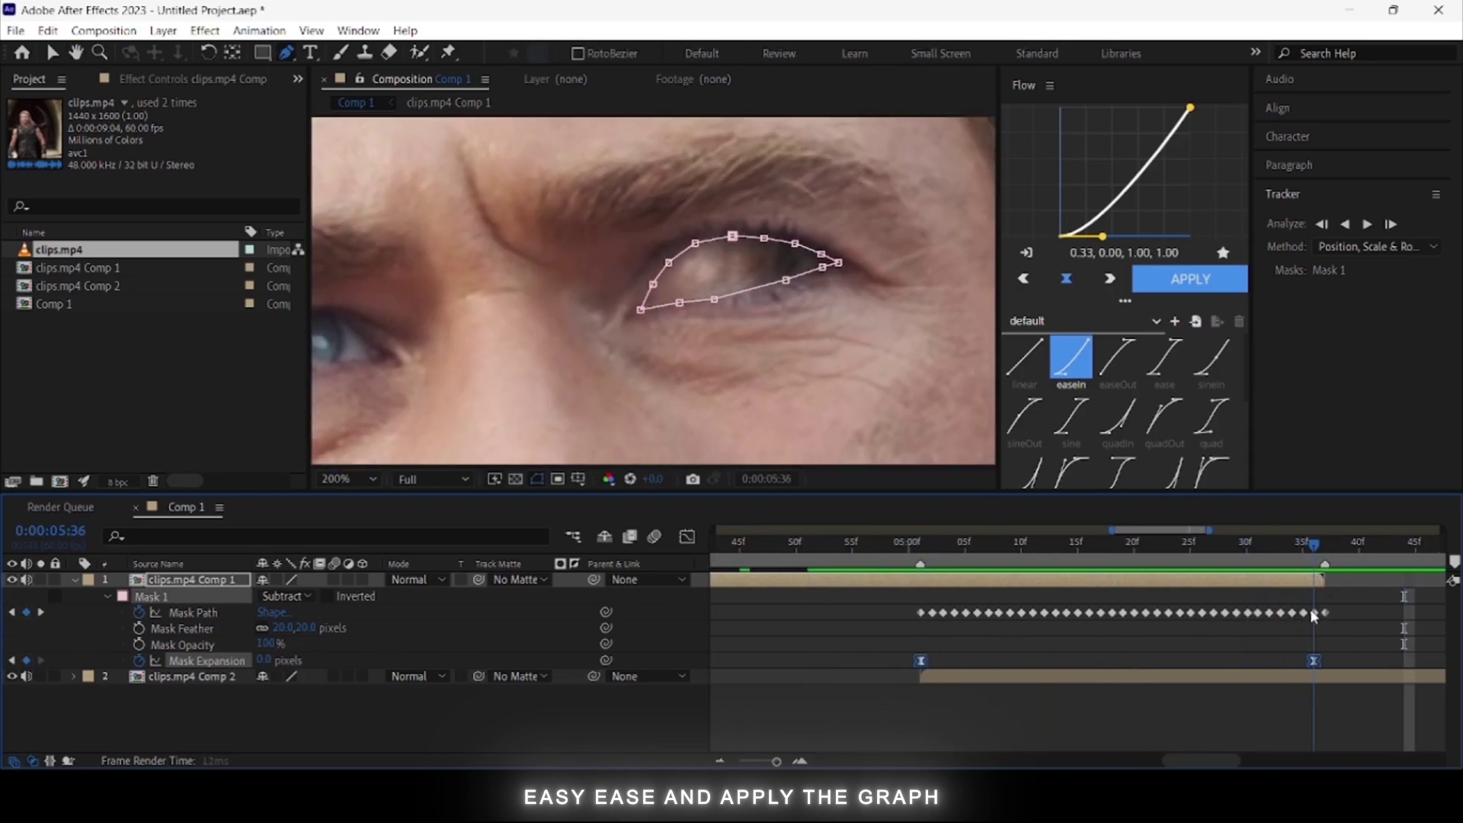
Set the last keyframe's incoming influence to about 72% after checking the mask at 05:14
key(g)
click(1067, 542)
click(687, 537)
drag(1193, 713, 1173, 713)
click(686, 537)
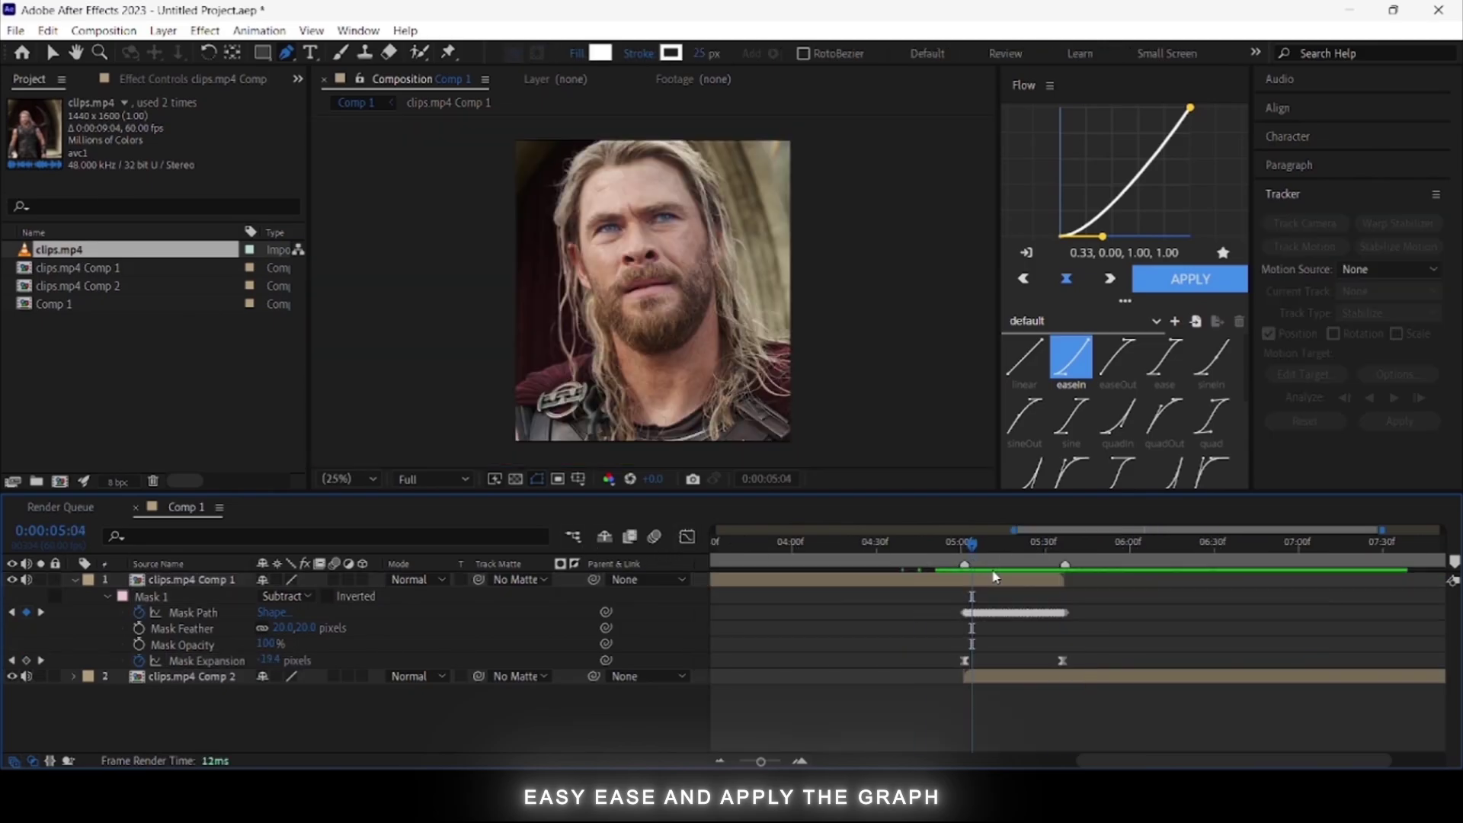
At 05:03, add Camera 1, a Two-Node Camera with the 50mm preset
key(ctrl+grave)
click(991, 684)
drag(955, 539, 965, 552)
right_click(487, 407)
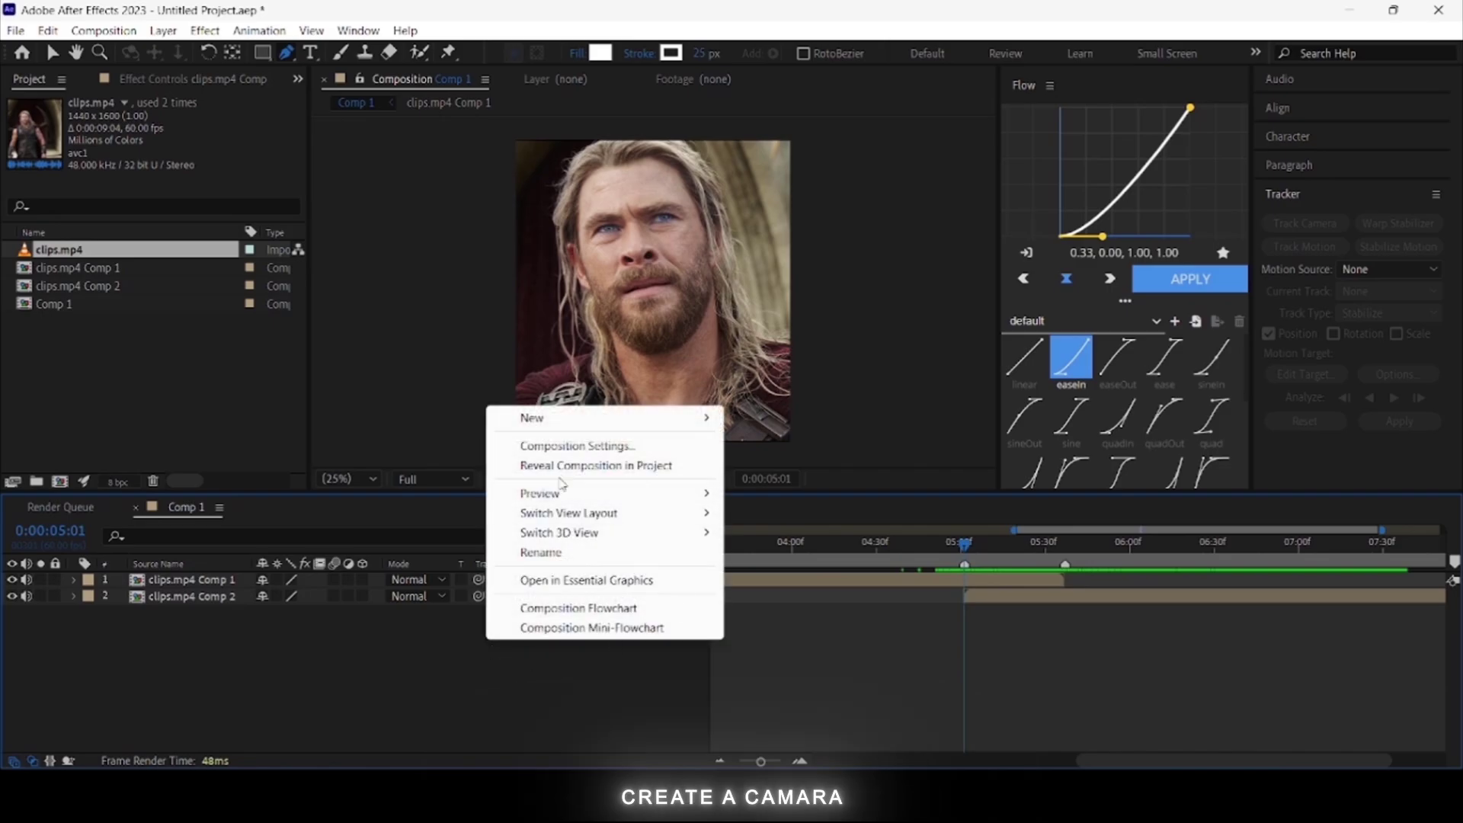
mouse_move(577, 416)
click(793, 522)
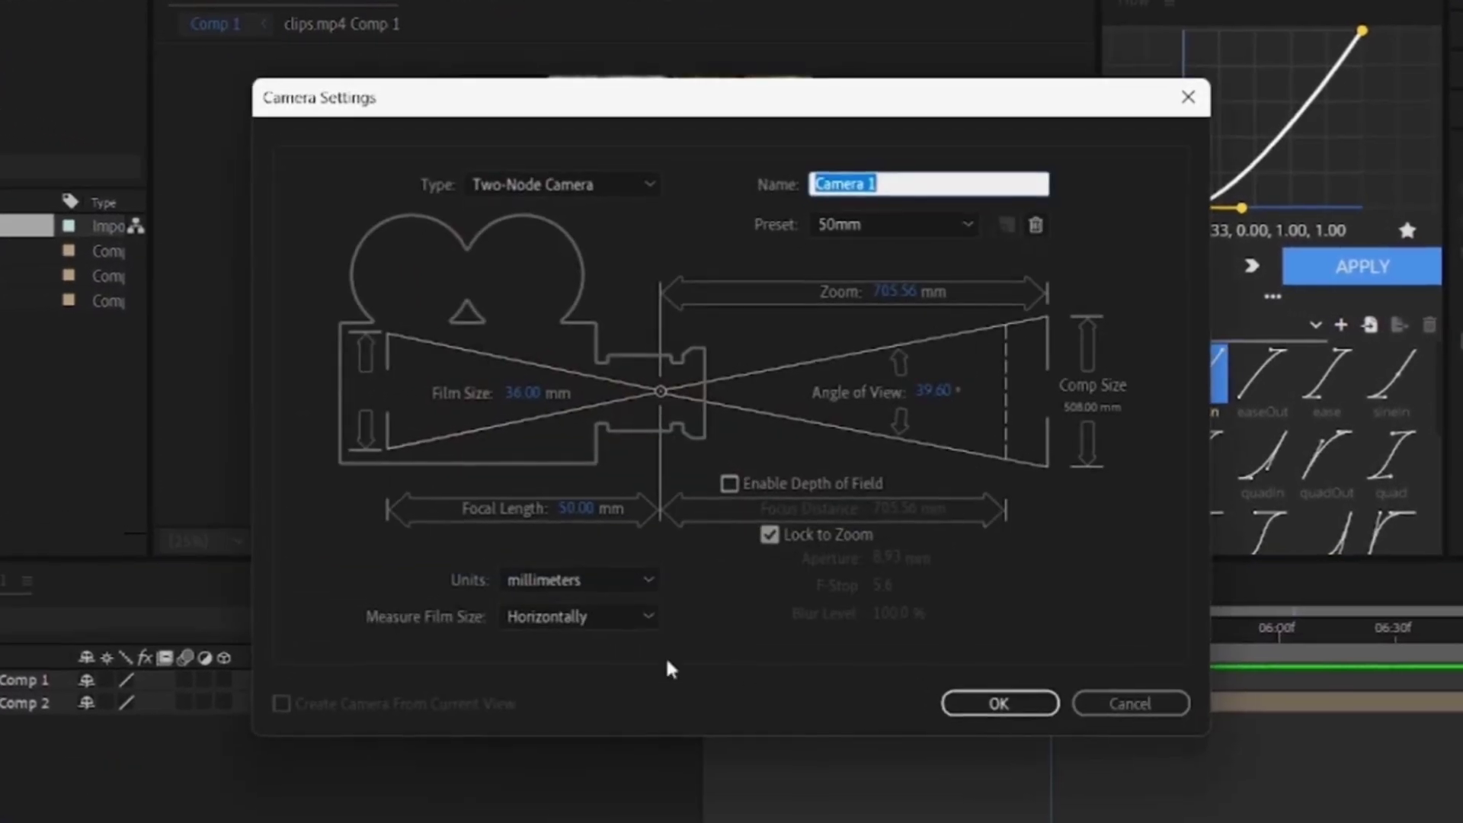
click(861, 222)
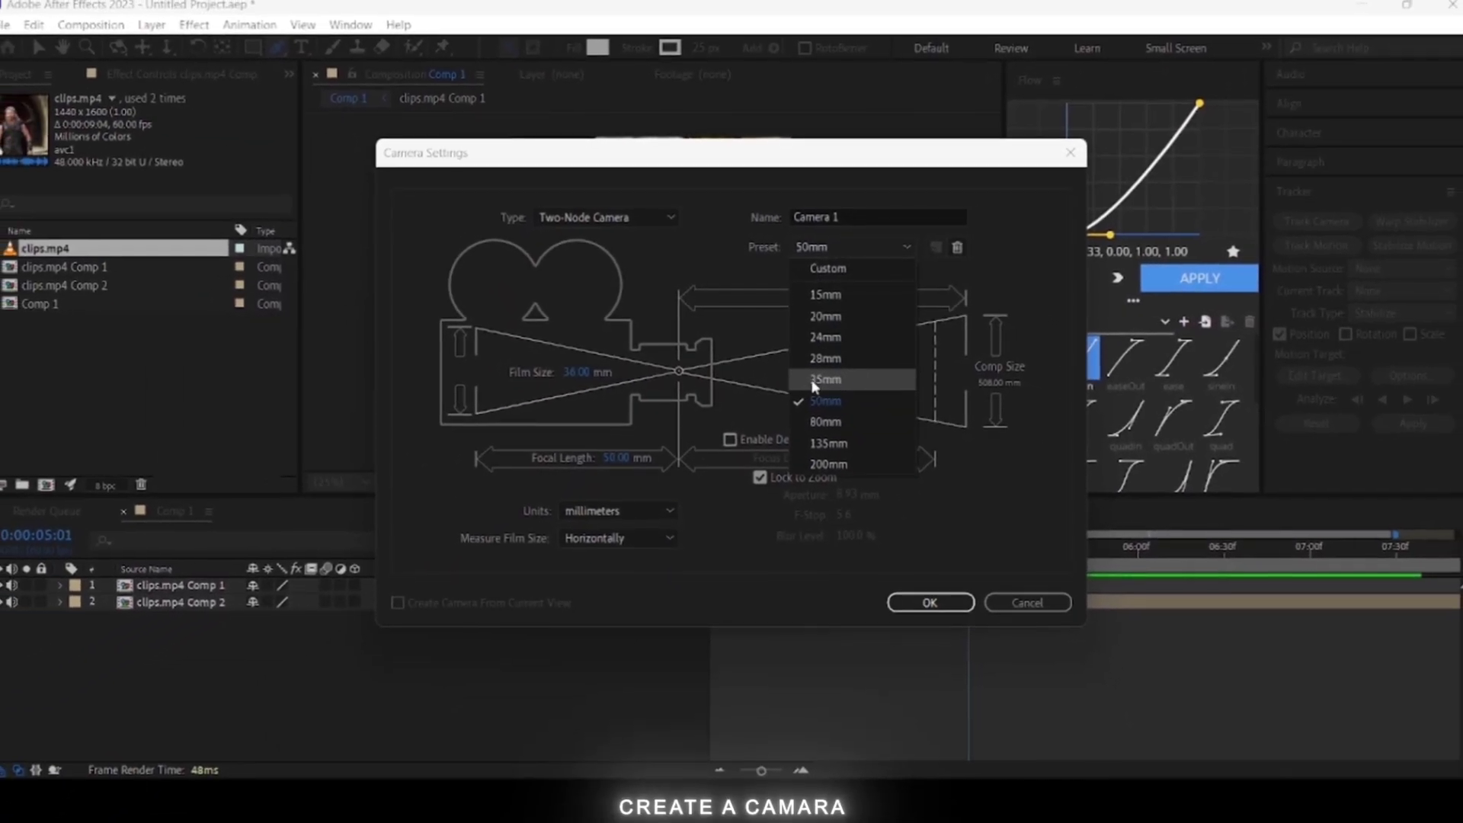
click(930, 602)
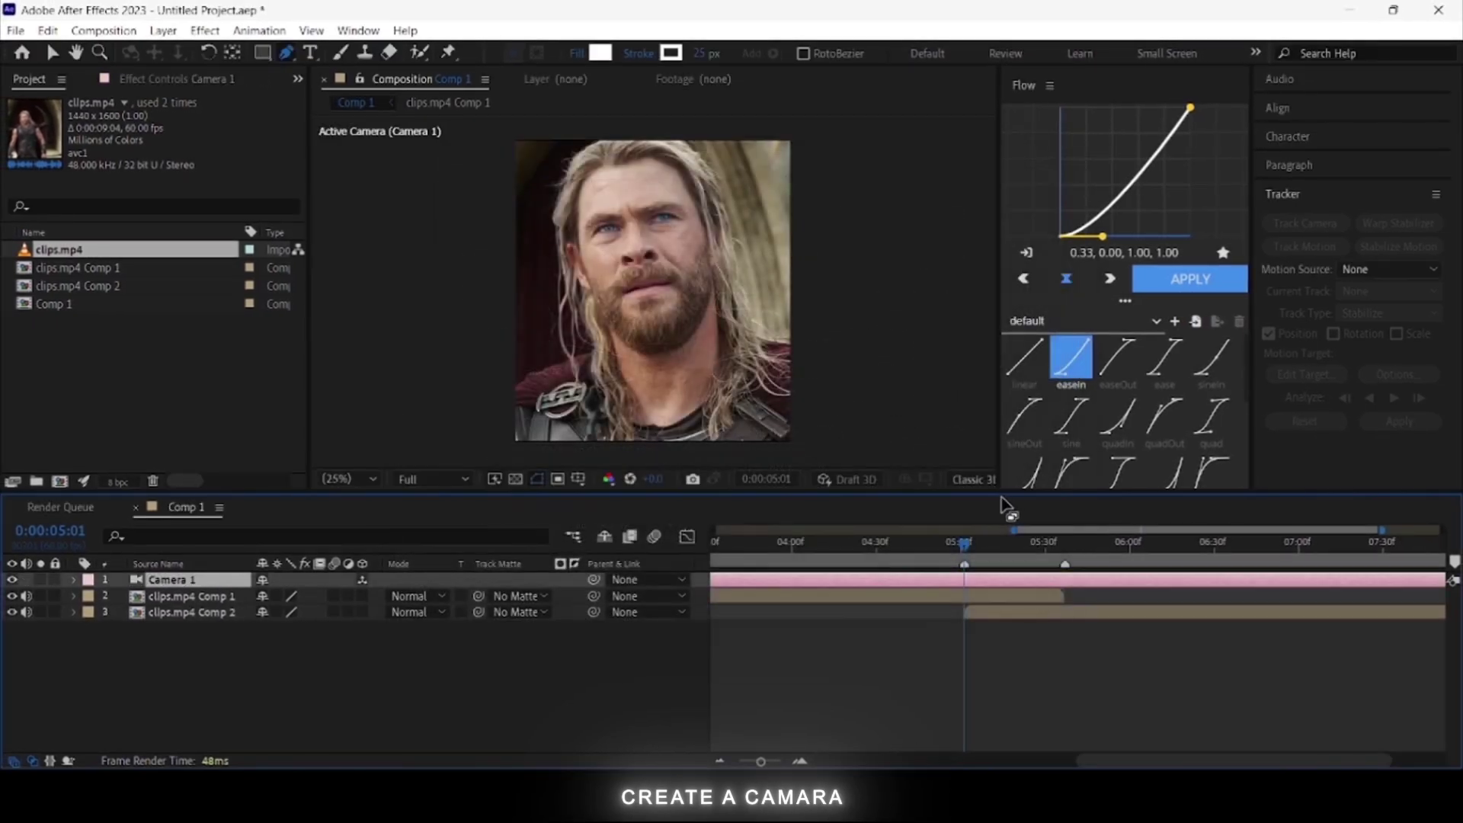
Add Null 1, make it and clips.mp4 Comp 1 3D, and parent Camera 1 to Null 1
click(670, 655)
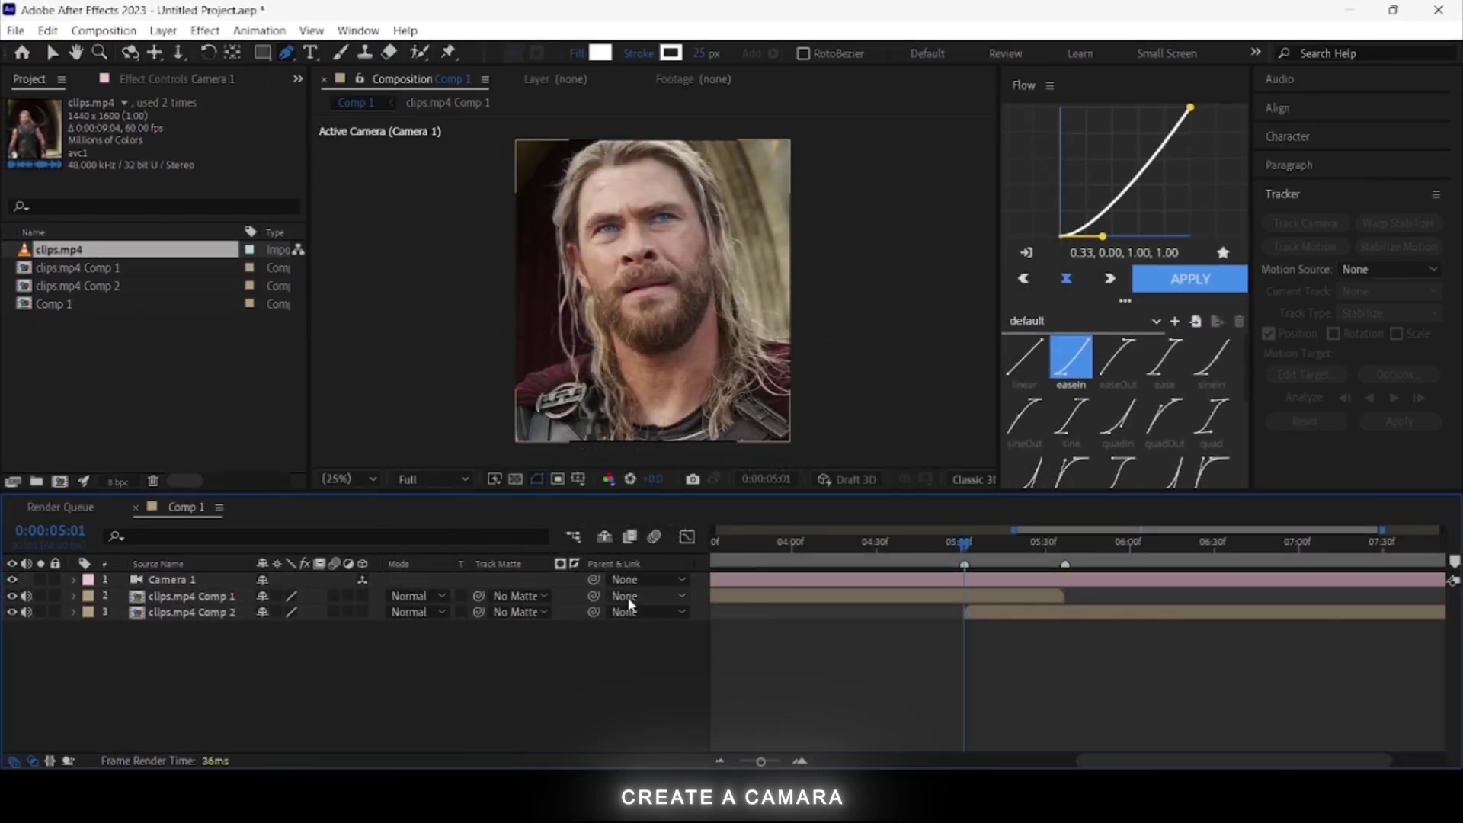
right_click(462, 647)
mouse_move(610, 425)
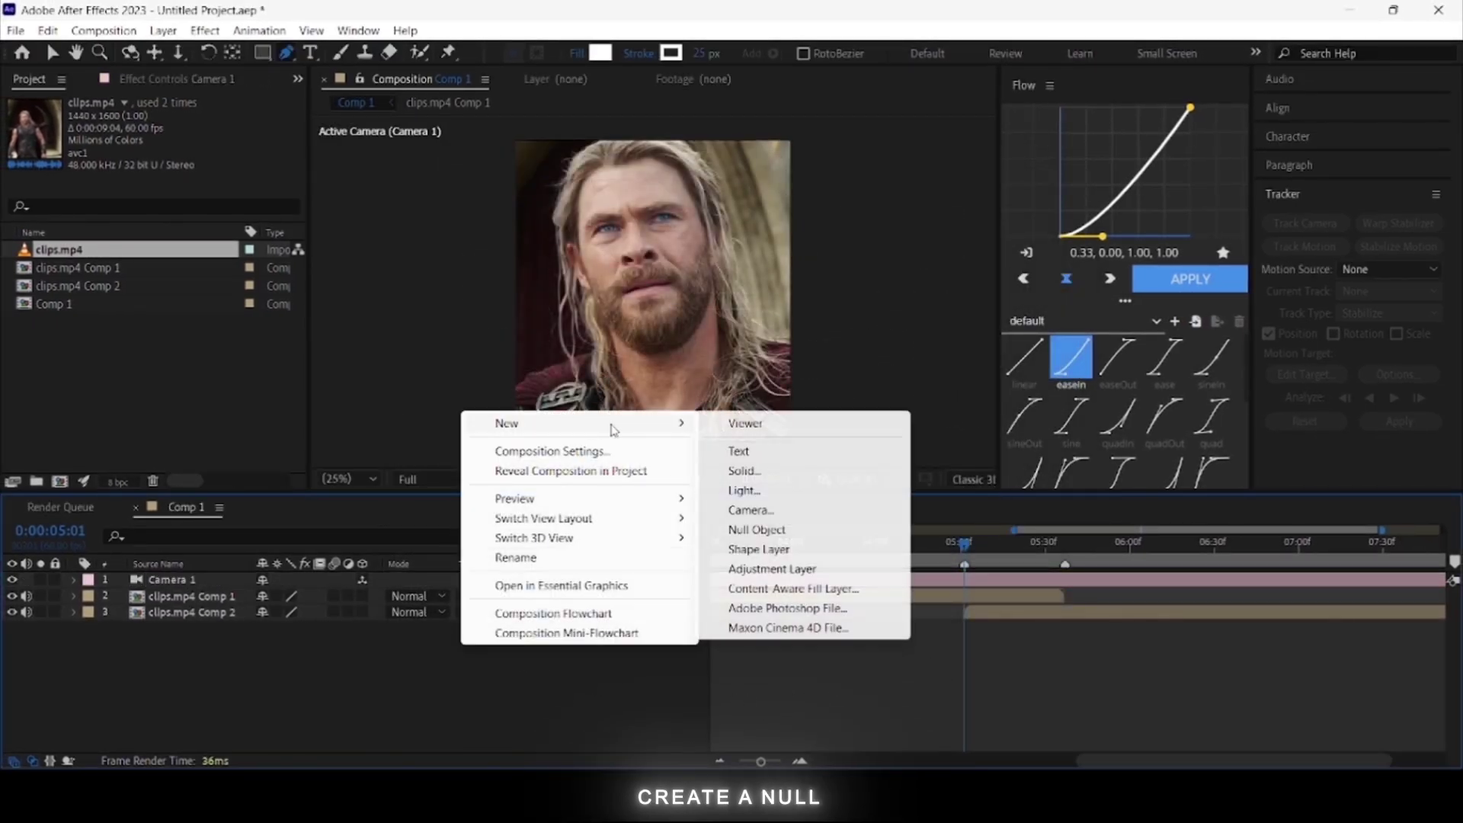
click(762, 537)
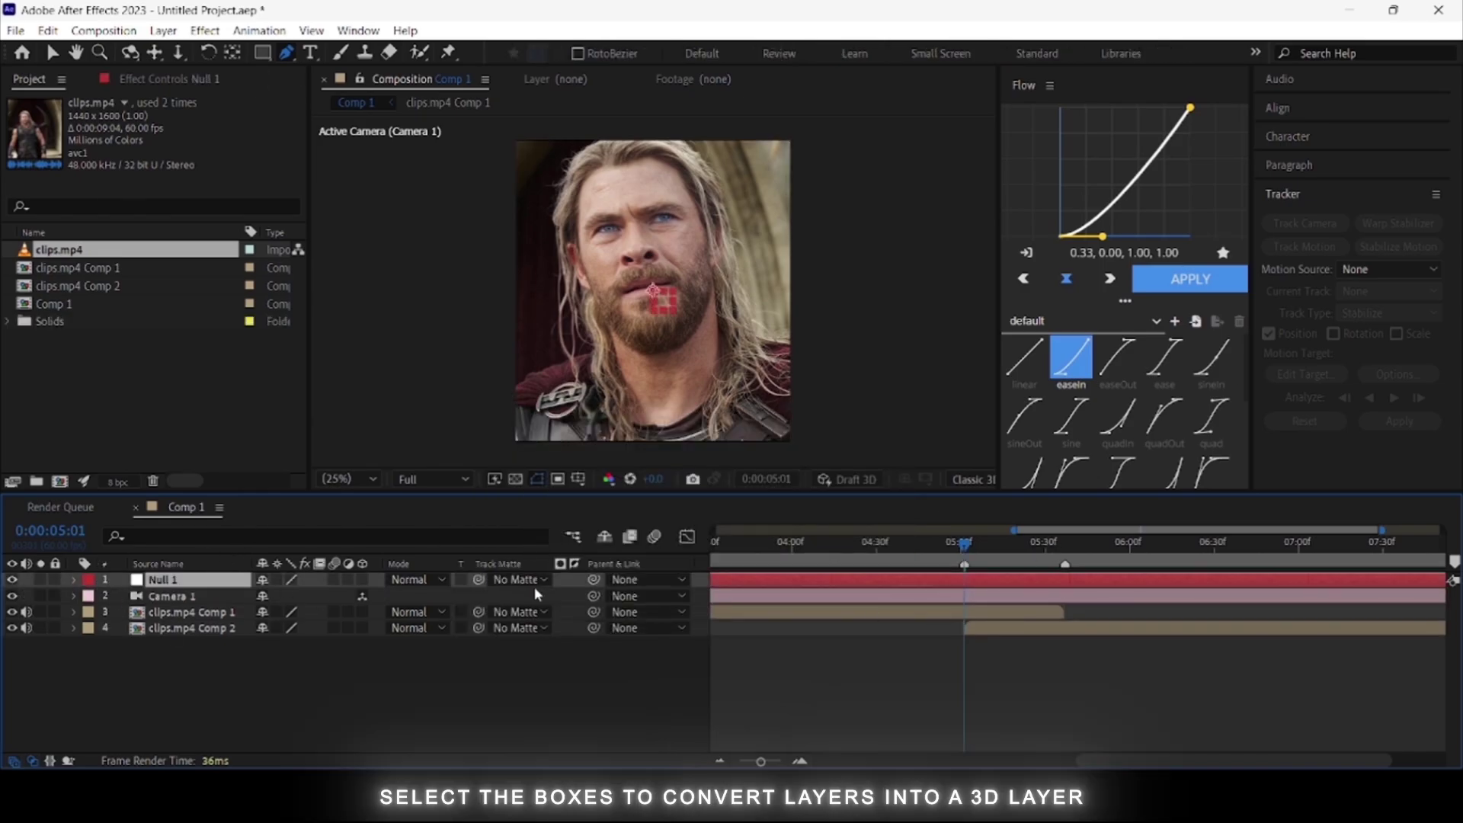
click(363, 579)
click(363, 612)
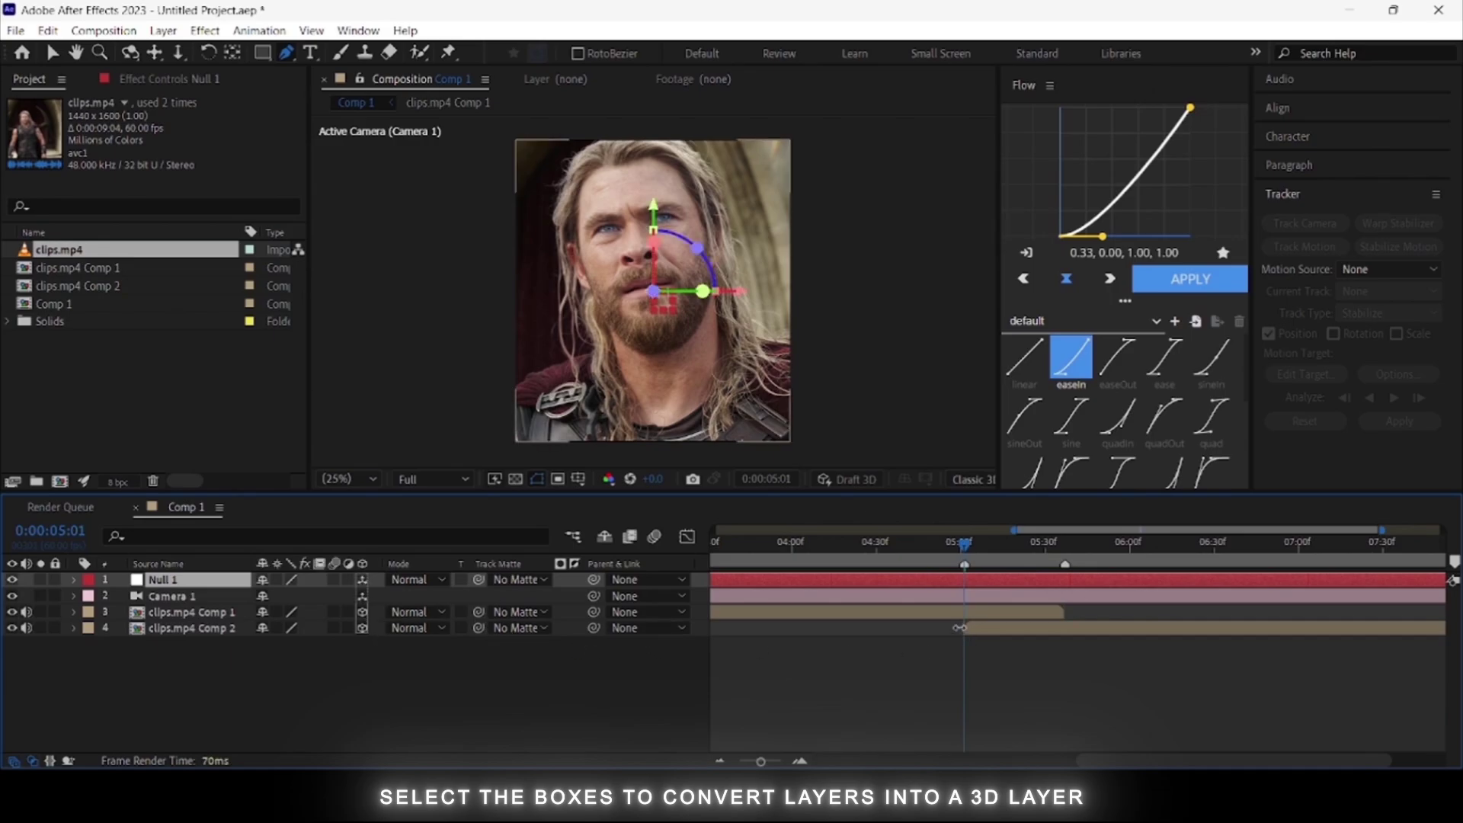
drag(593, 595, 188, 581)
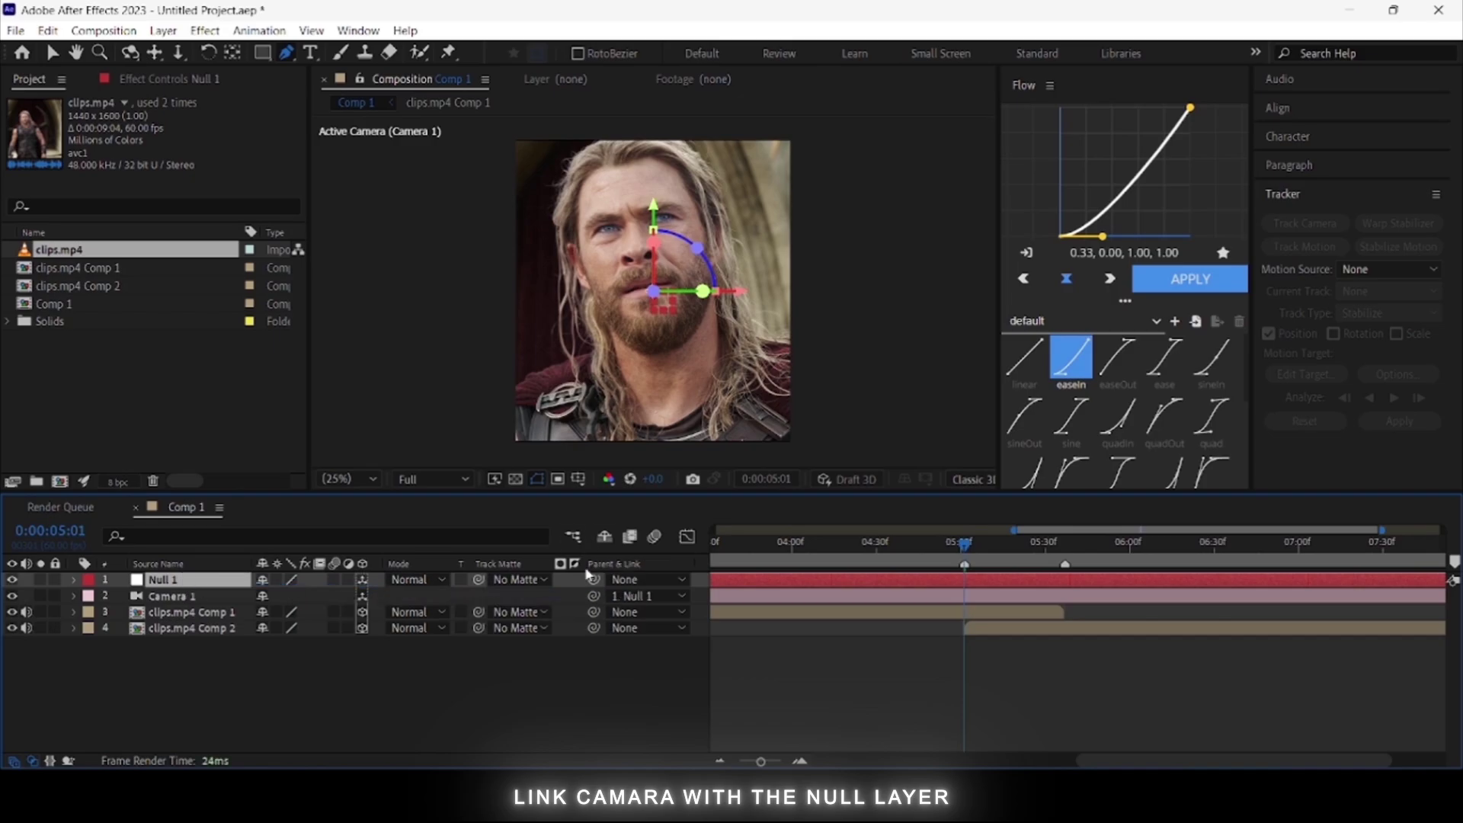
Keyframe Null 1's Position at 05:01, then at 05:36 push in onto the eye with layer 4 hidden
key(p)
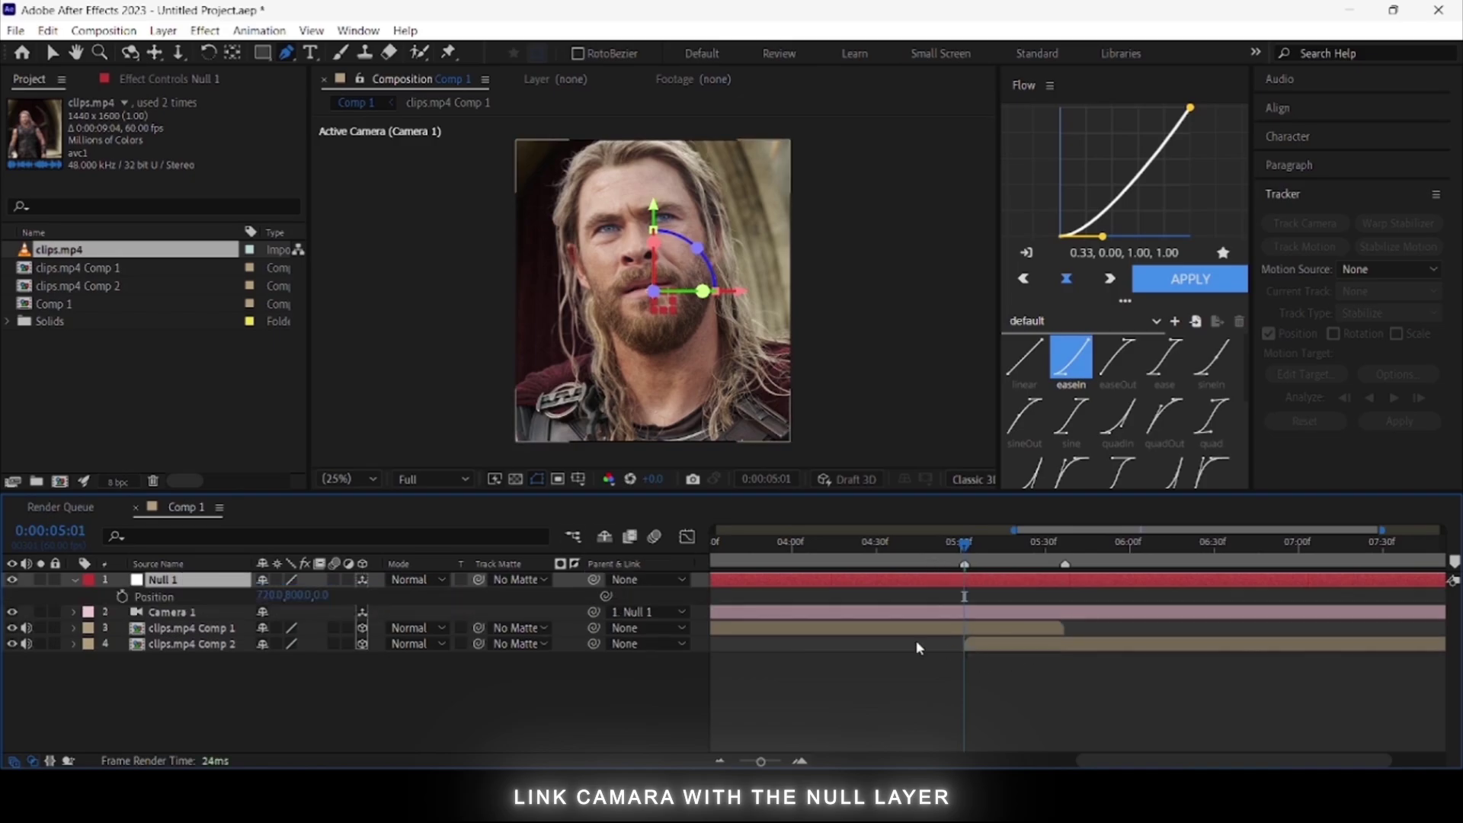
click(124, 596)
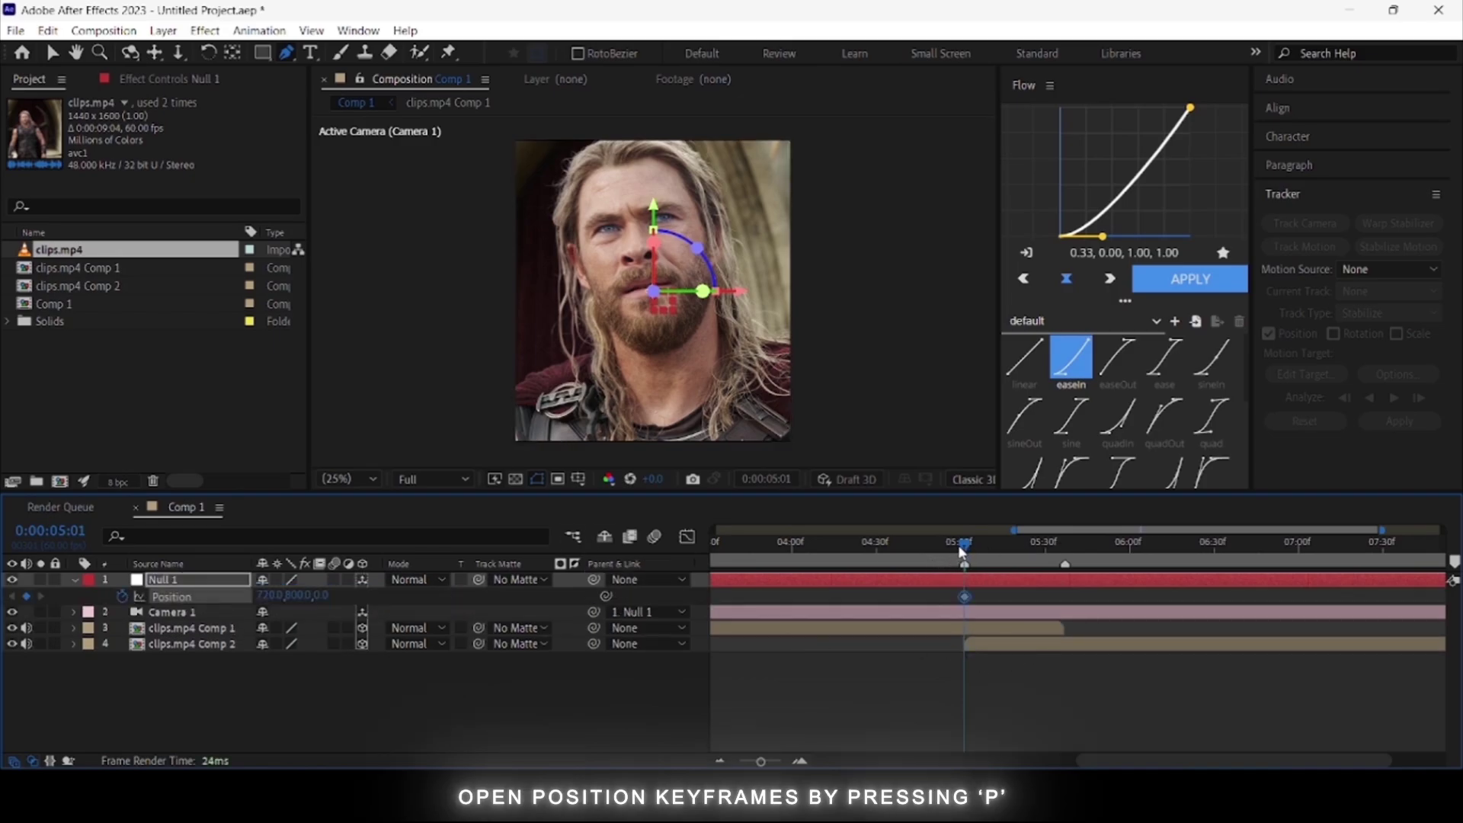
drag(962, 551, 1065, 550)
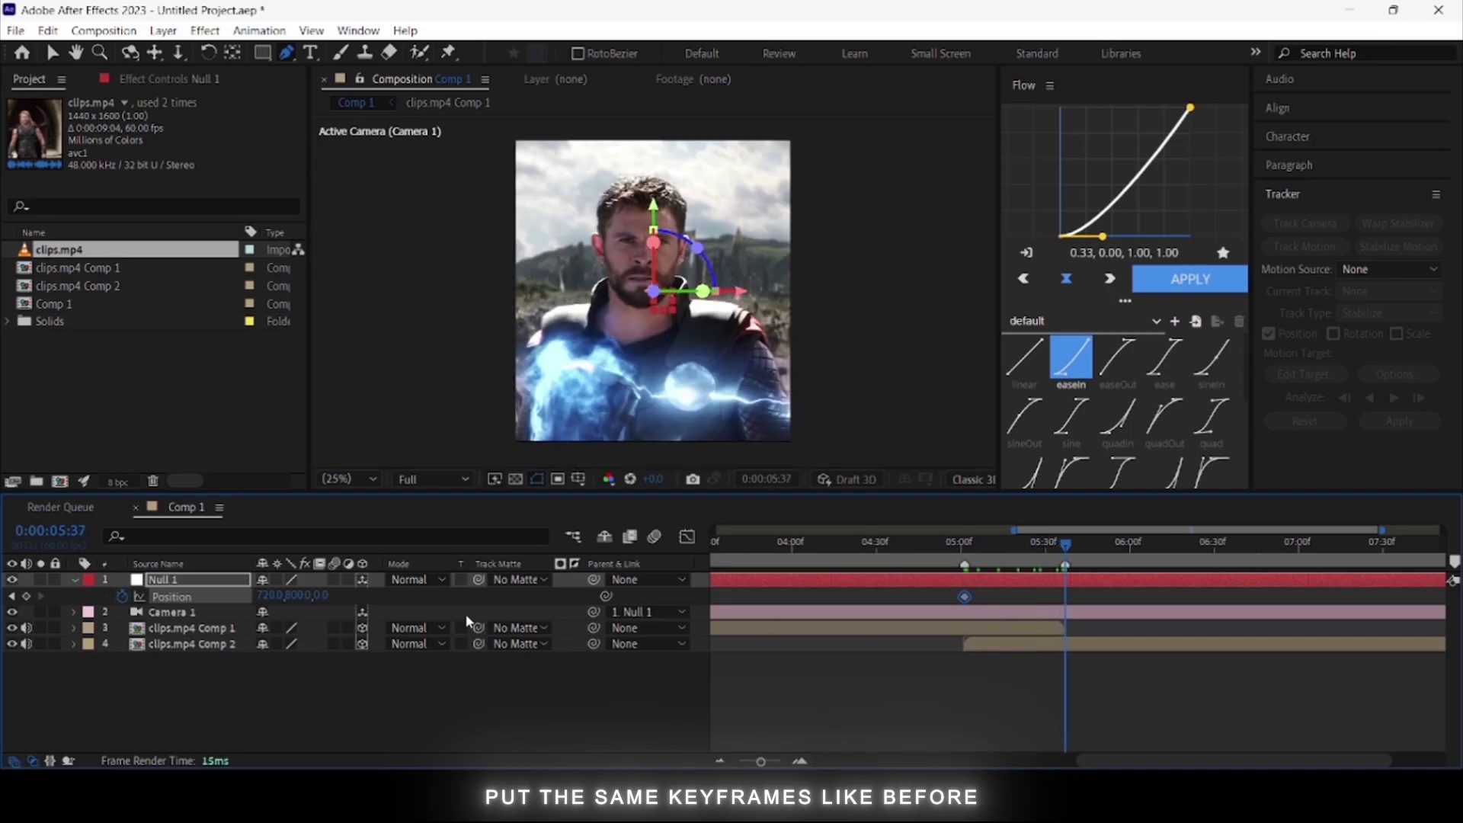
click(11, 644)
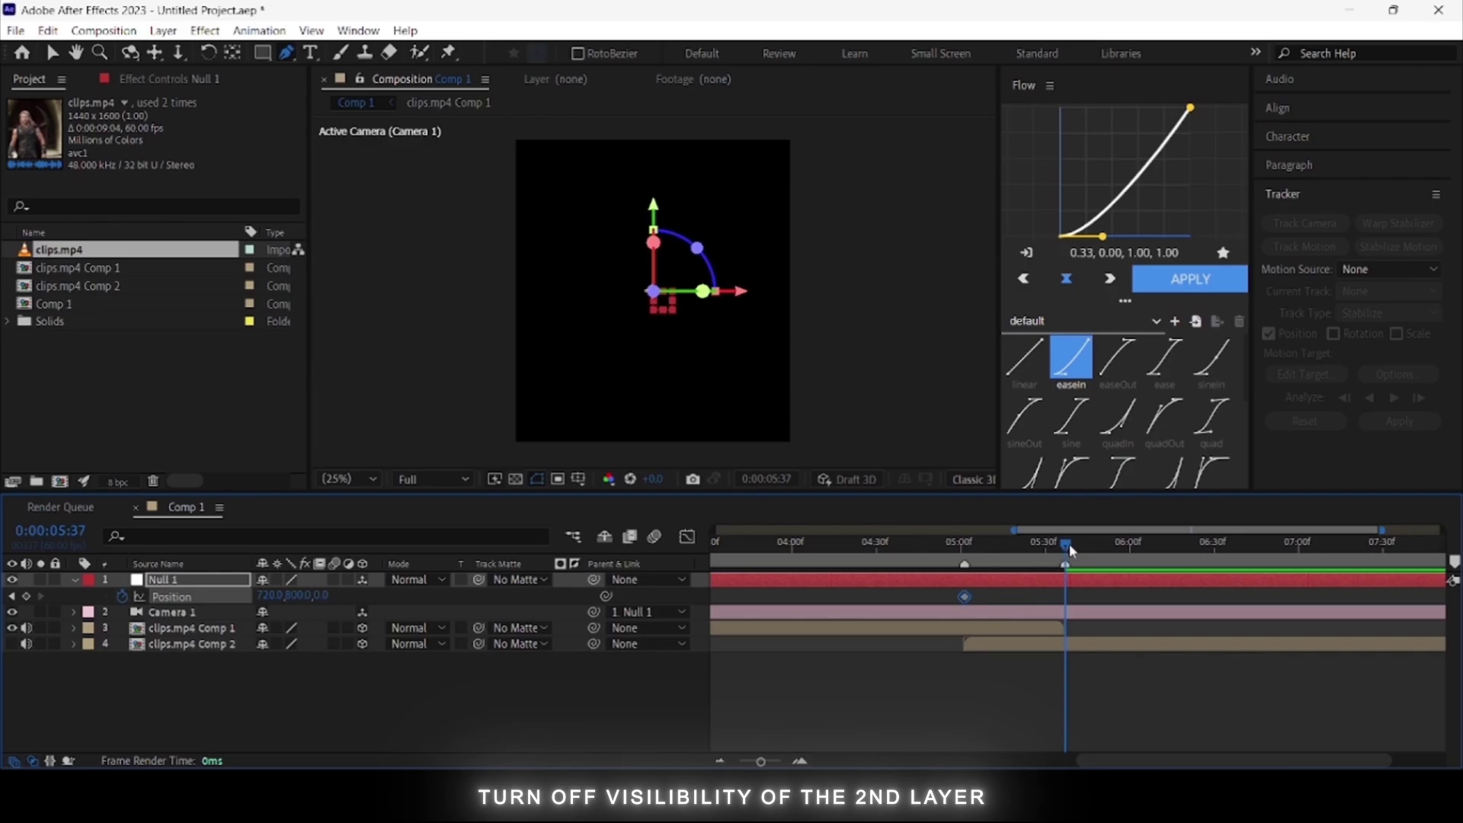
drag(1071, 545, 1064, 547)
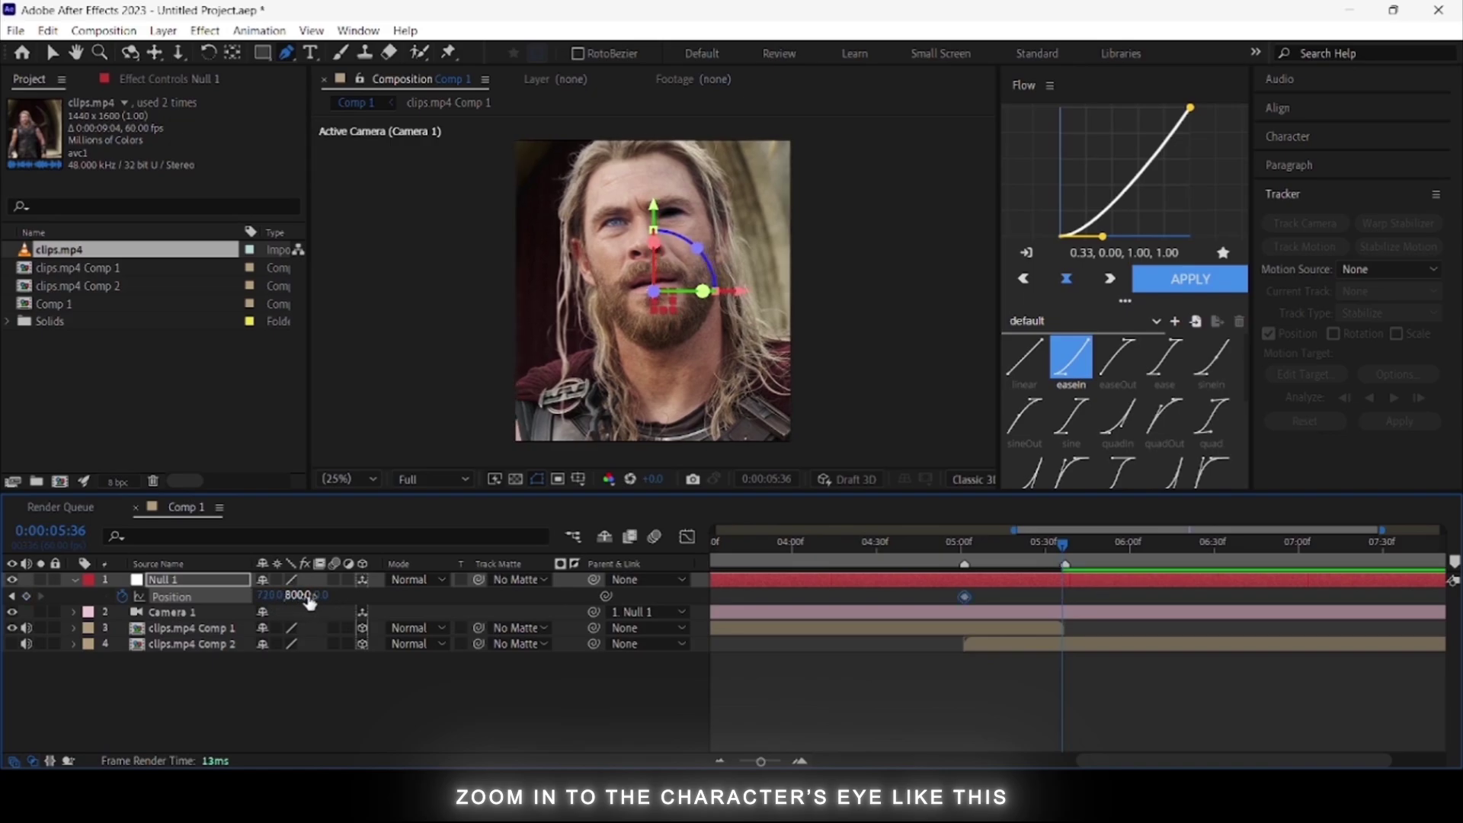
drag(329, 595, 205, 604)
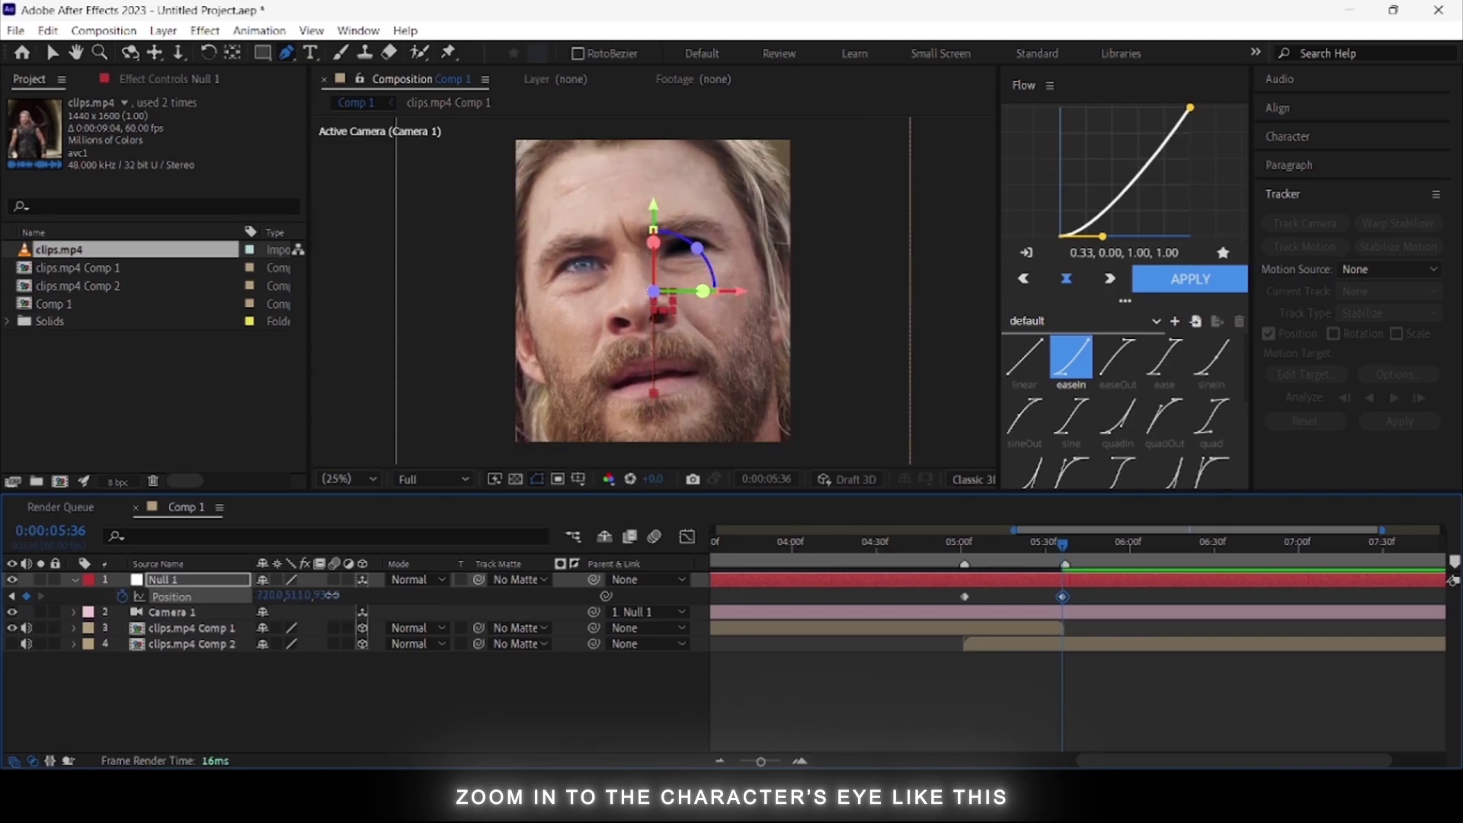
drag(328, 595, 368, 595)
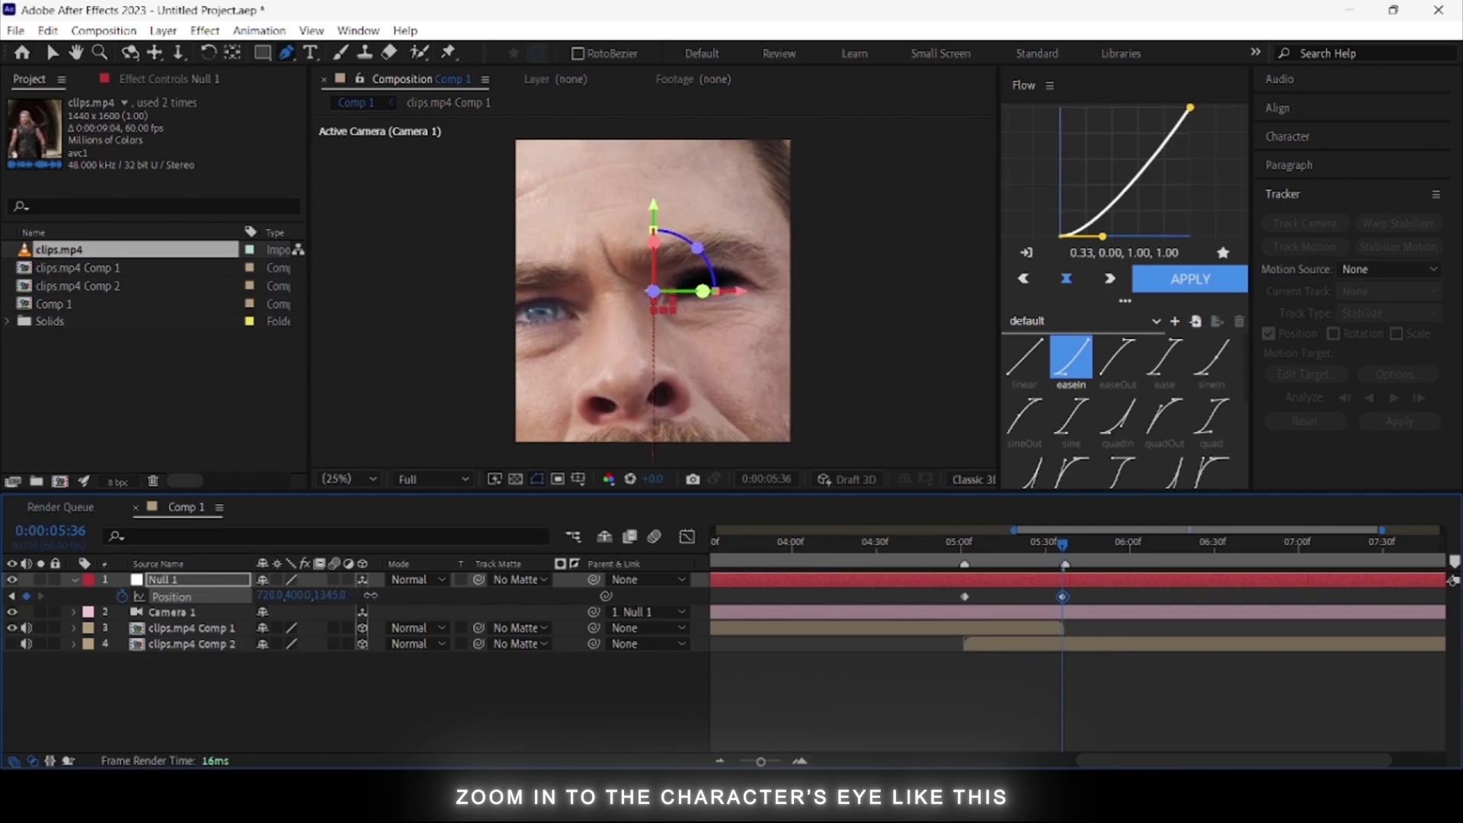
drag(263, 595, 775, 629)
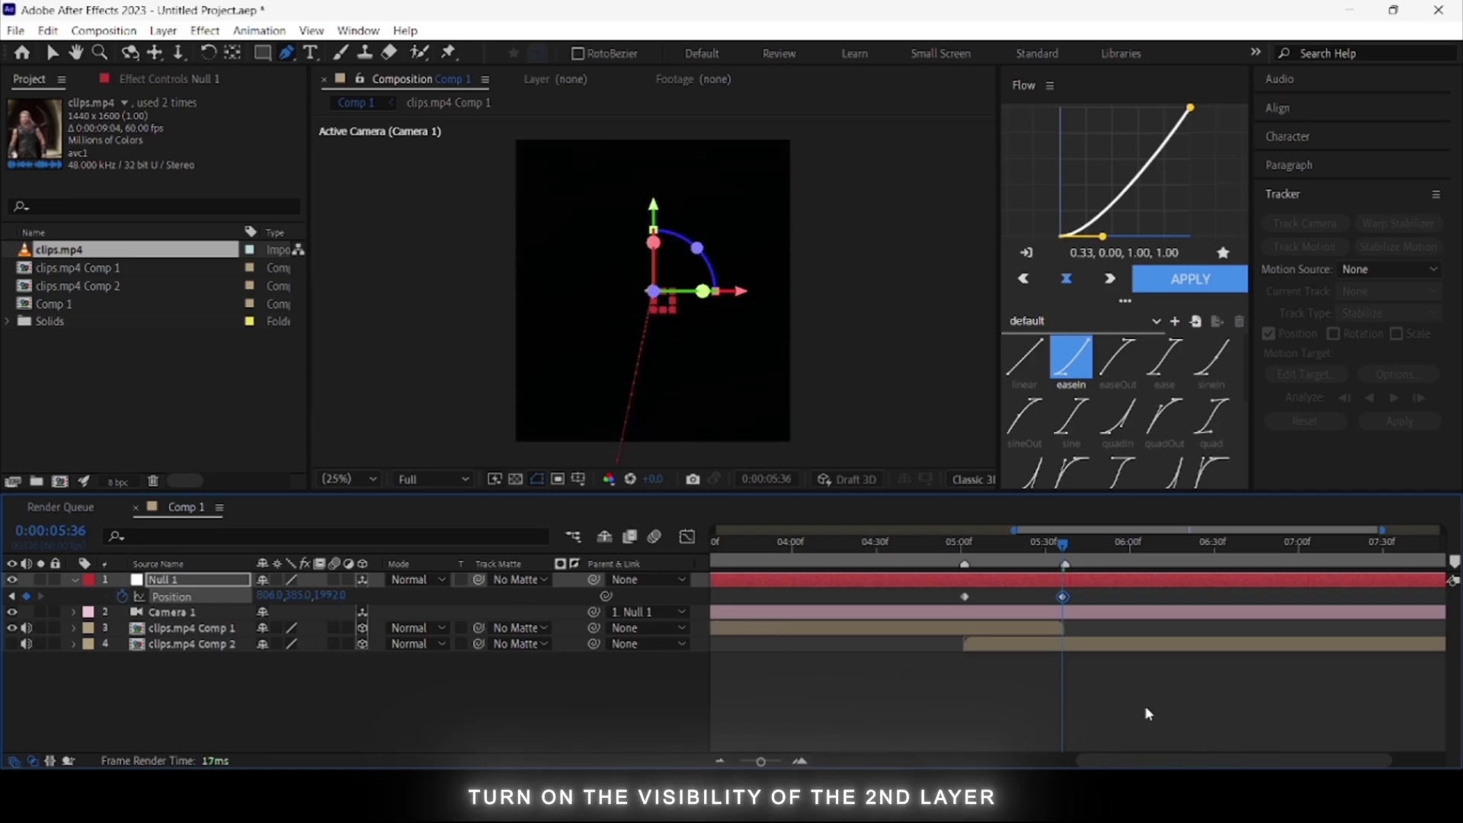
Unhide clips.mp4 Comp 2, snap it to Null 1, set its parent to None, and select Null 1's Position keyframes
click(12, 643)
drag(594, 643, 218, 591)
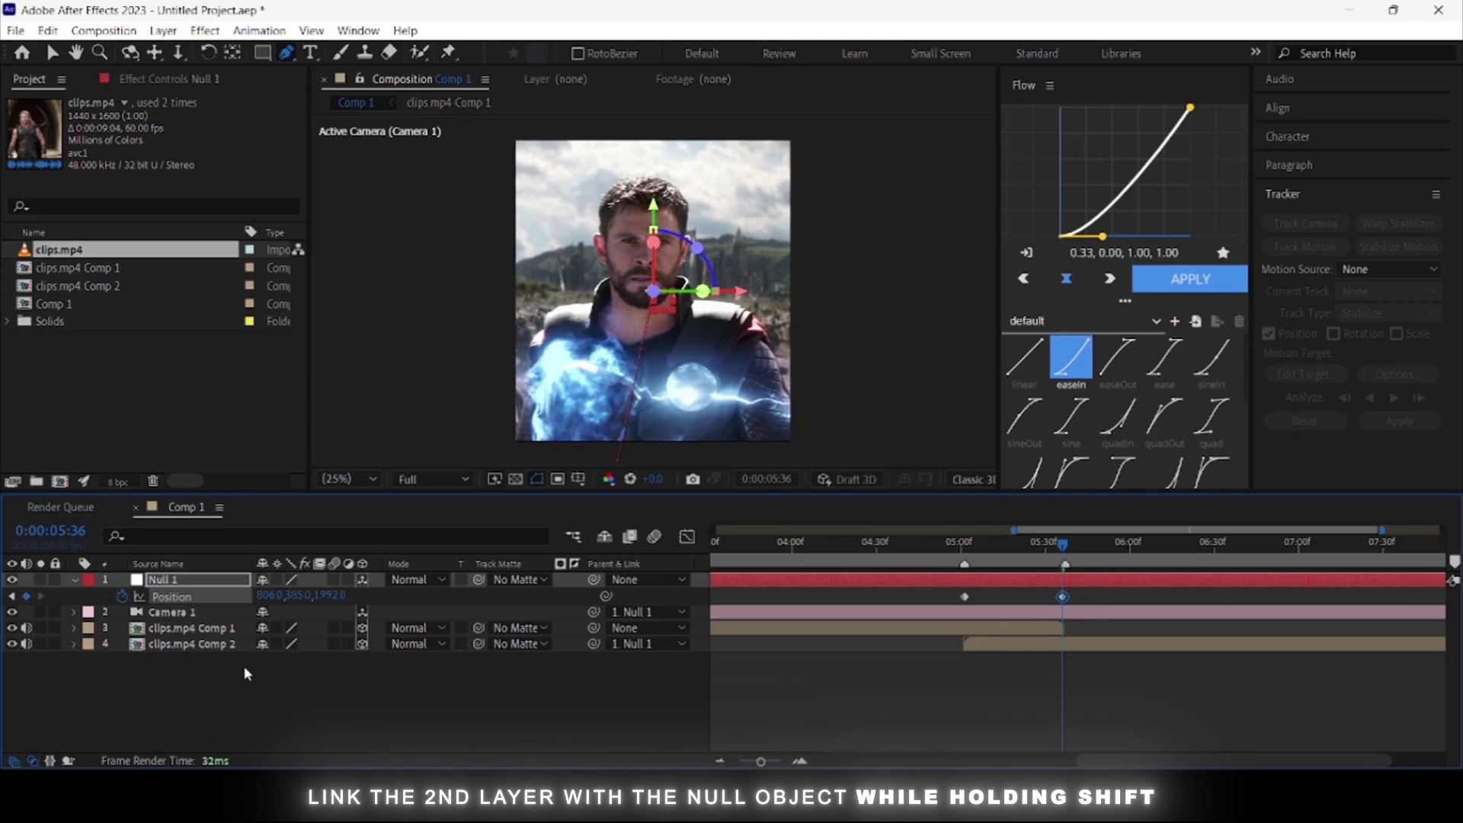
click(642, 645)
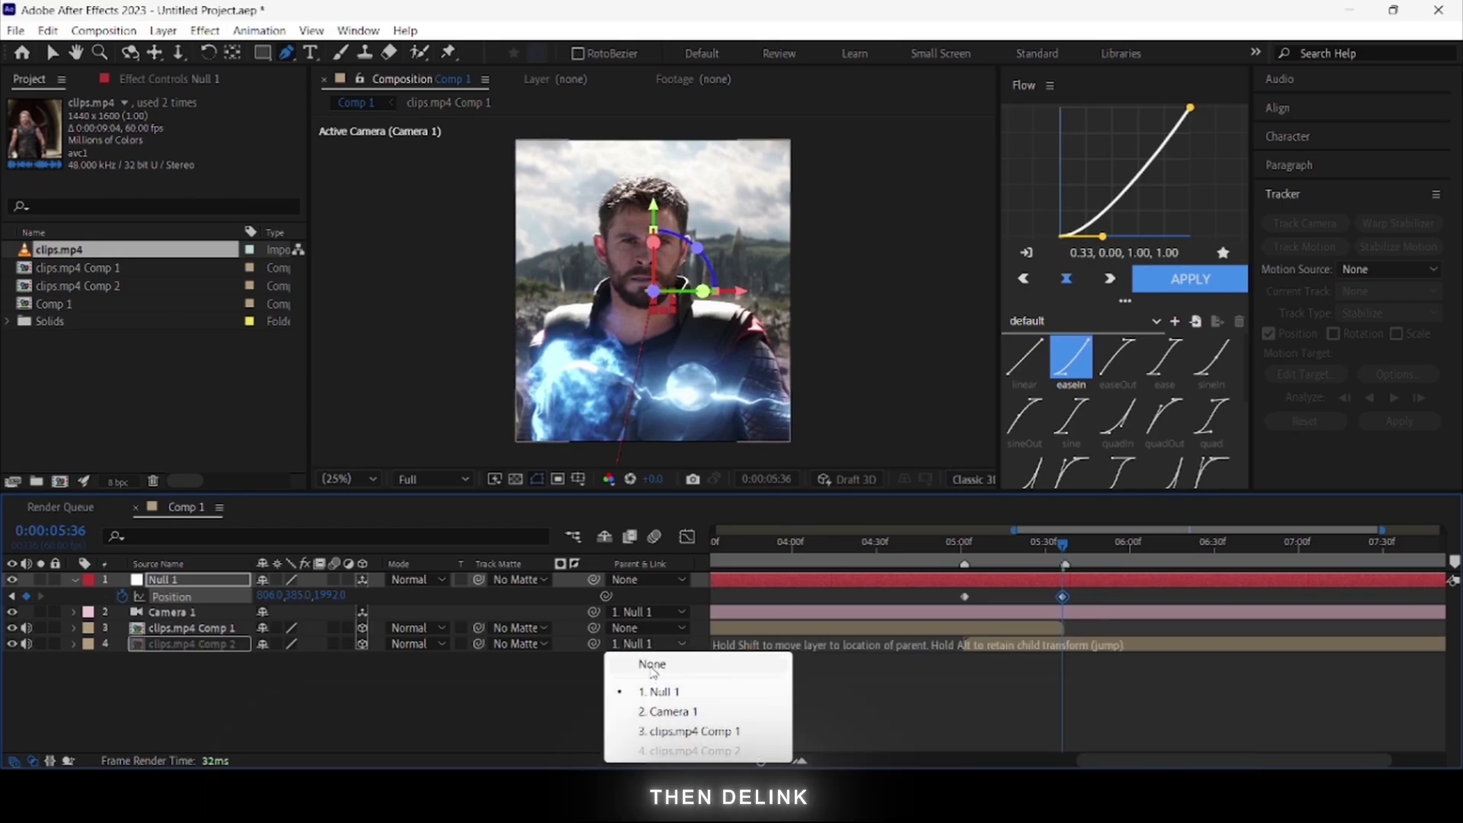
click(652, 668)
click(1015, 542)
drag(1110, 598, 943, 598)
Easy-ease Null 1's Position keyframes and drag both influence handles inward for a sharp speed peak
key(F9)
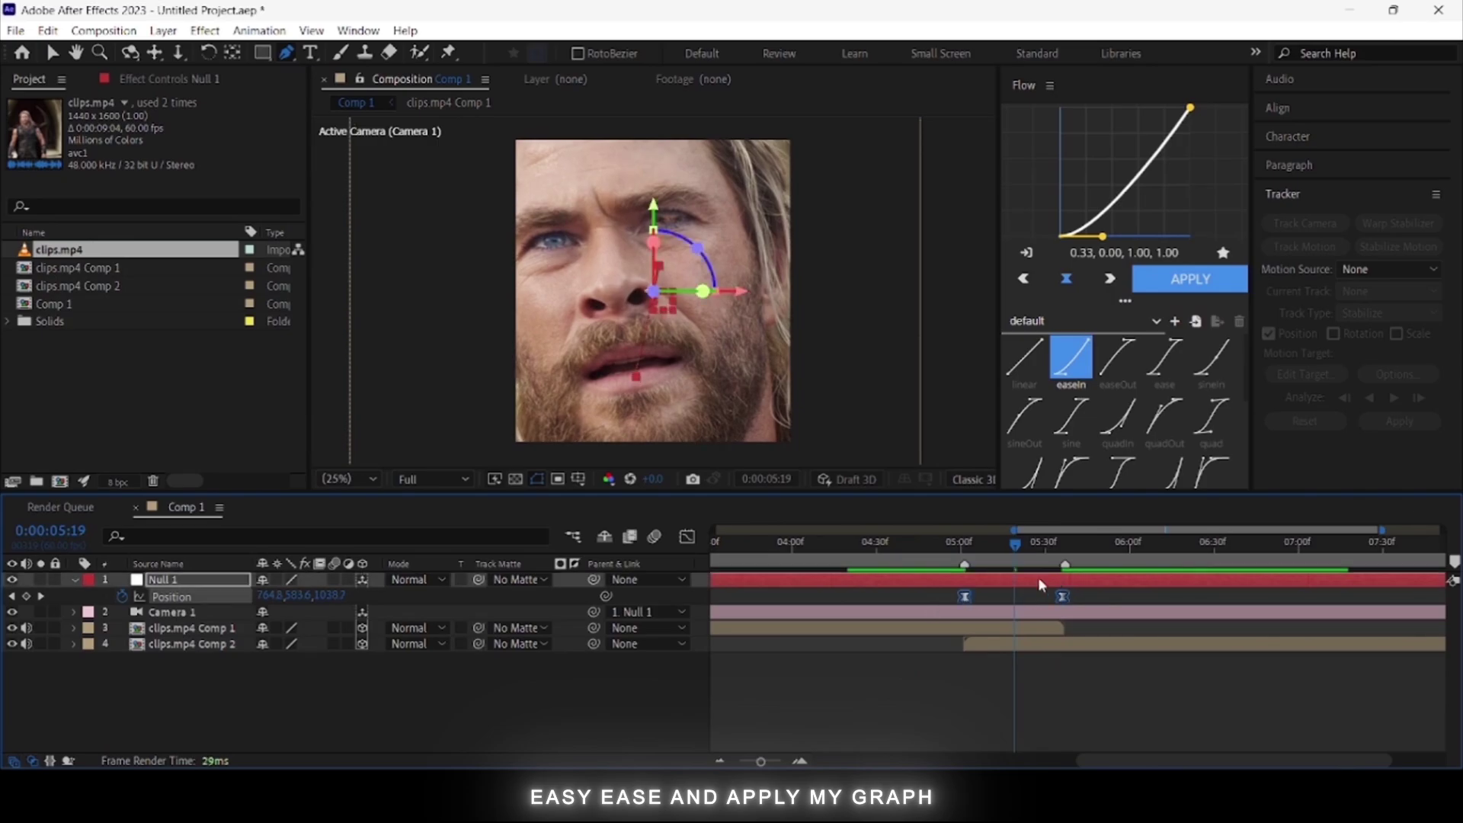
click(686, 536)
drag(907, 677, 1185, 723)
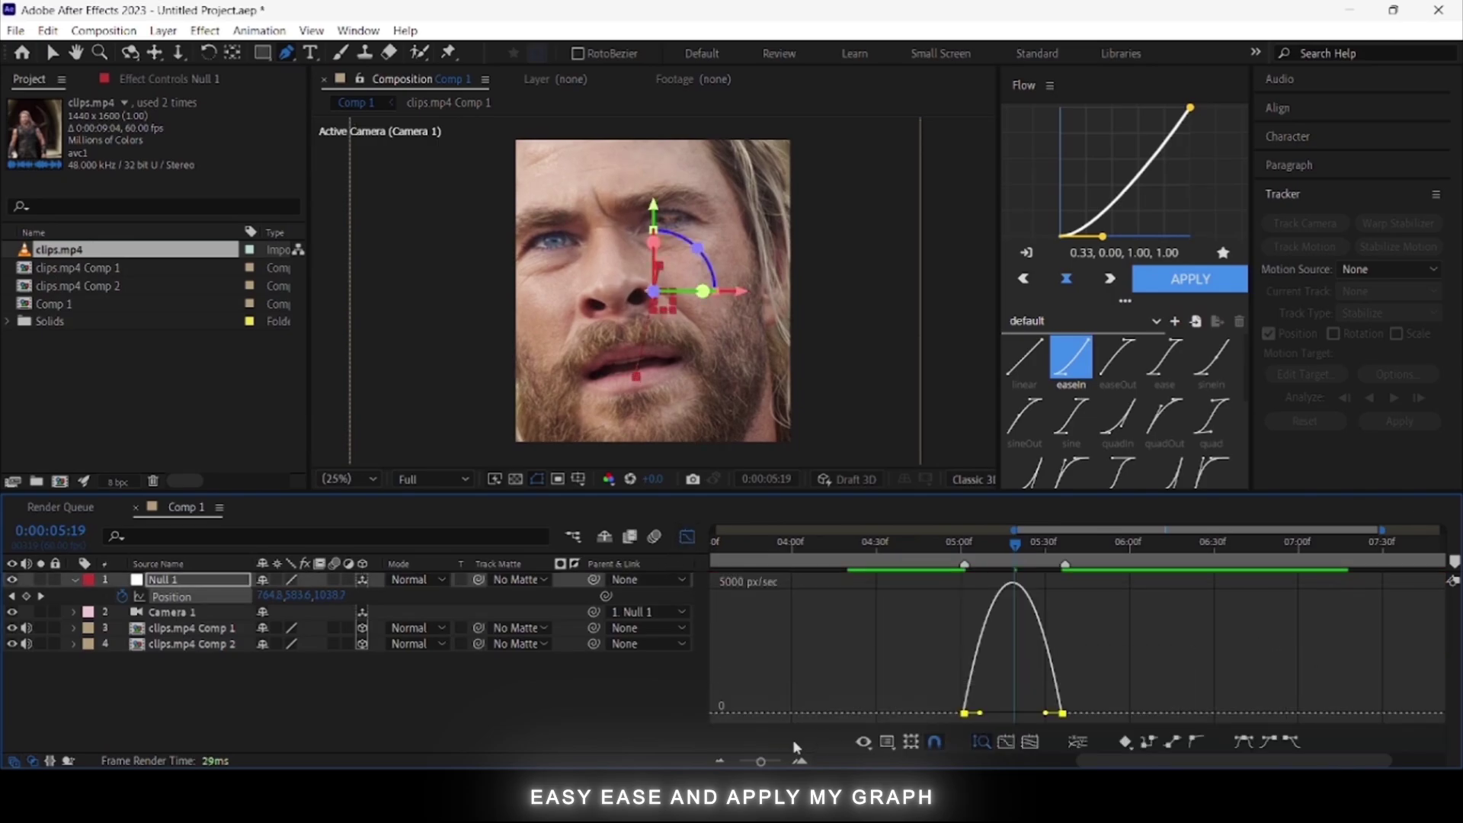
click(802, 761)
click(805, 761)
drag(878, 713, 975, 712)
drag(1140, 713, 1041, 713)
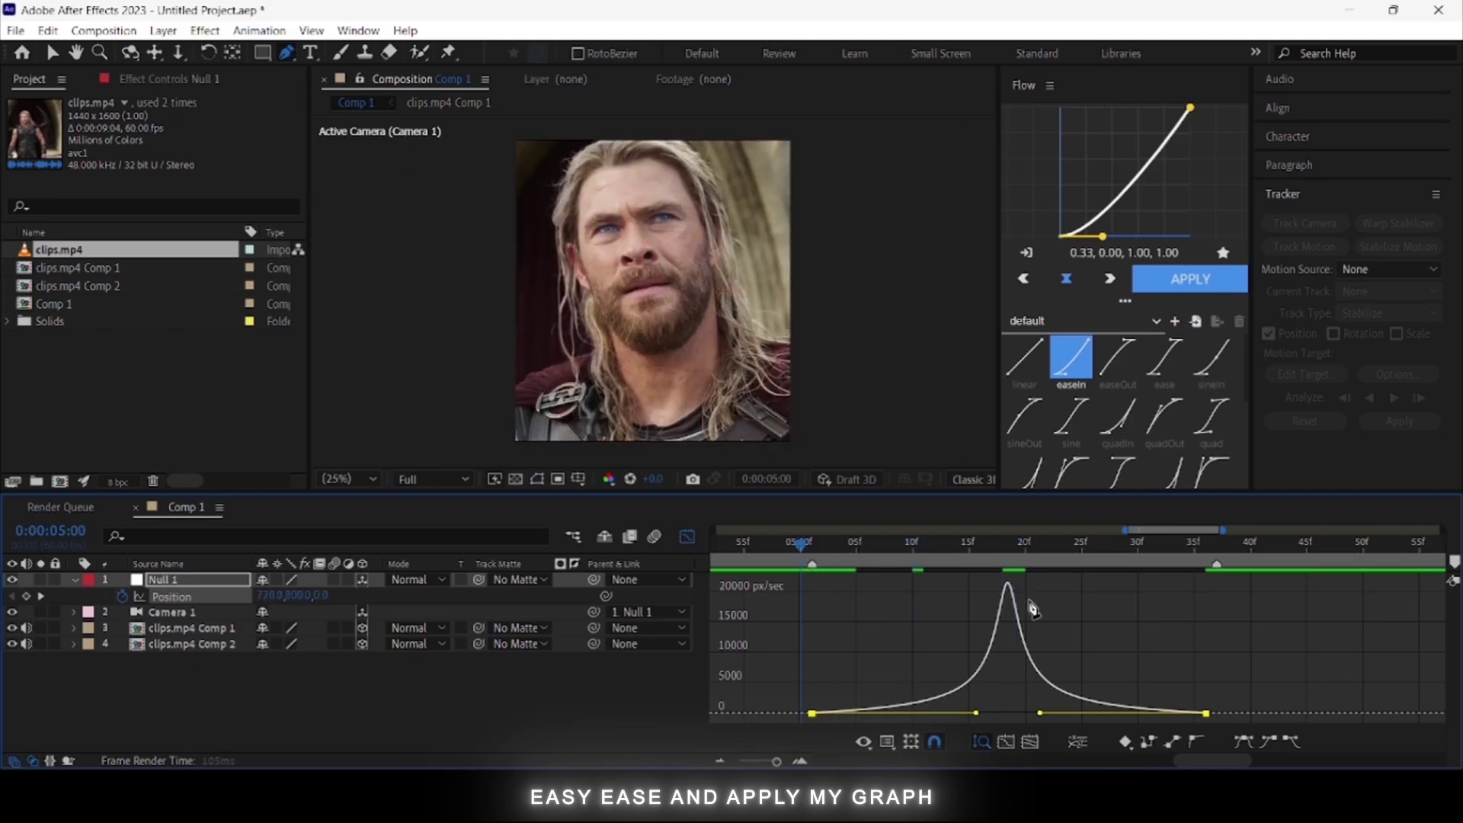
Preview the eased camera push, then shift the first Position keyframe later
key(space)
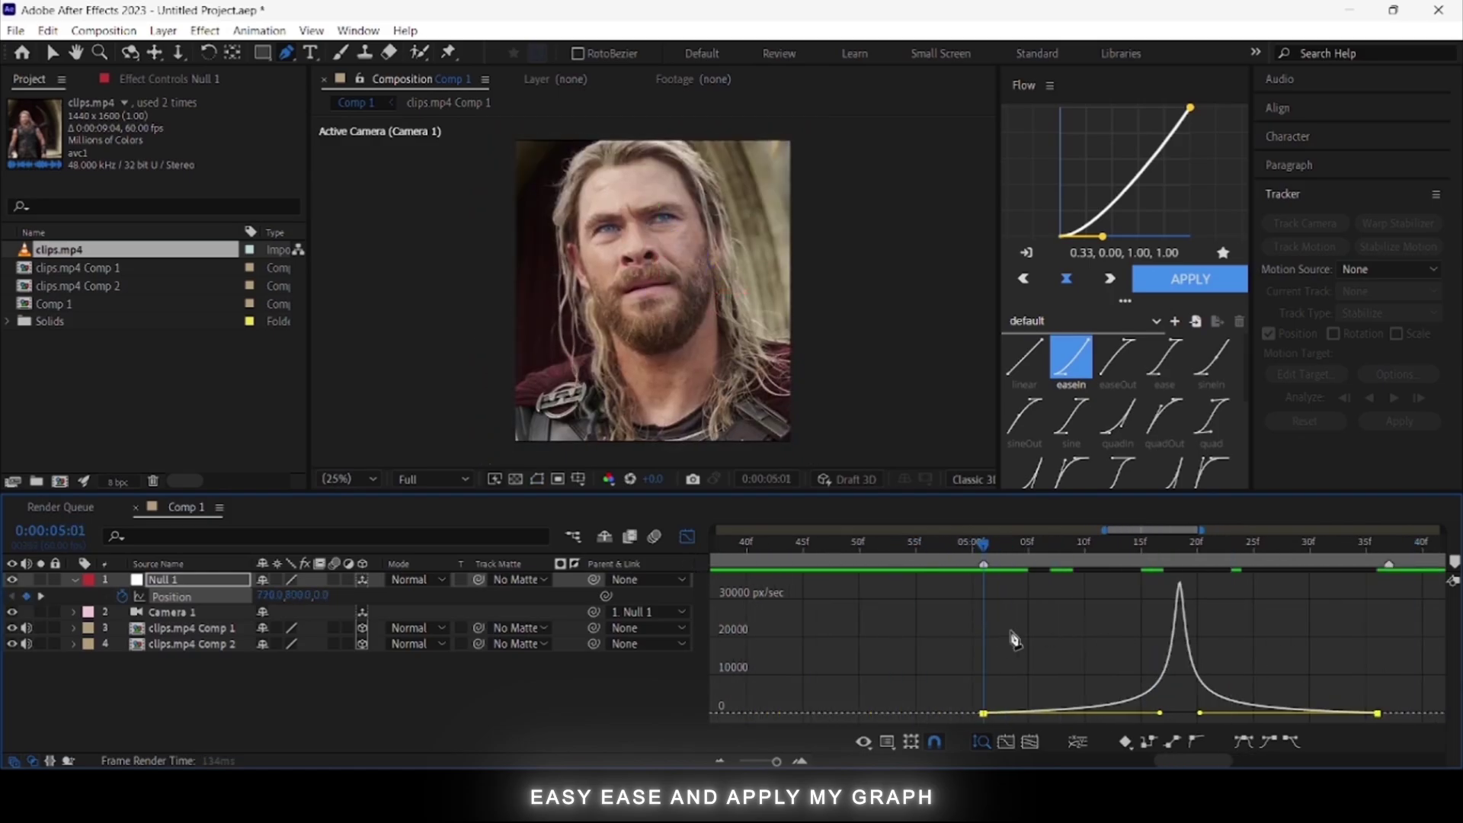
click(692, 534)
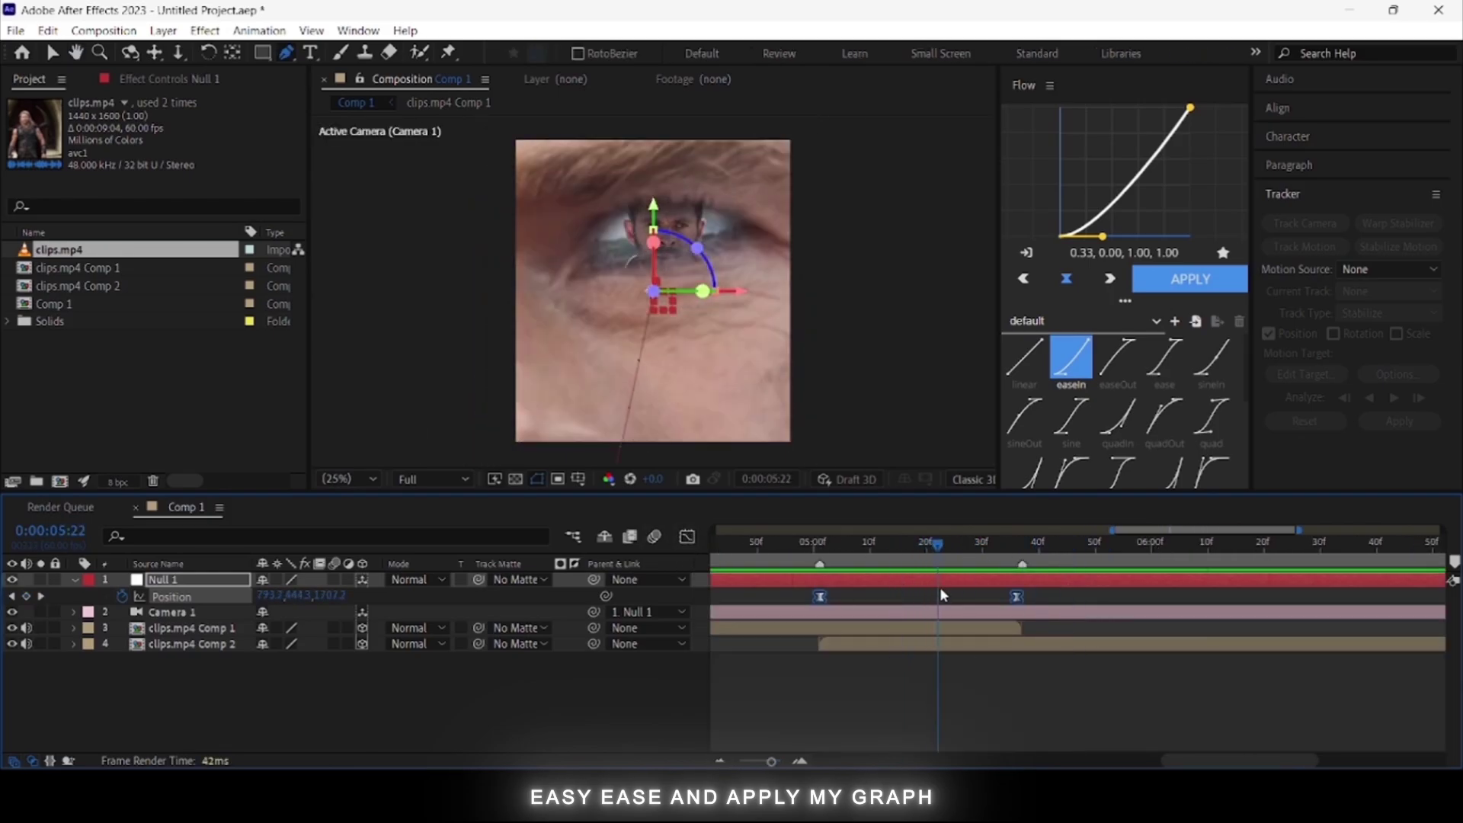
drag(820, 601, 848, 598)
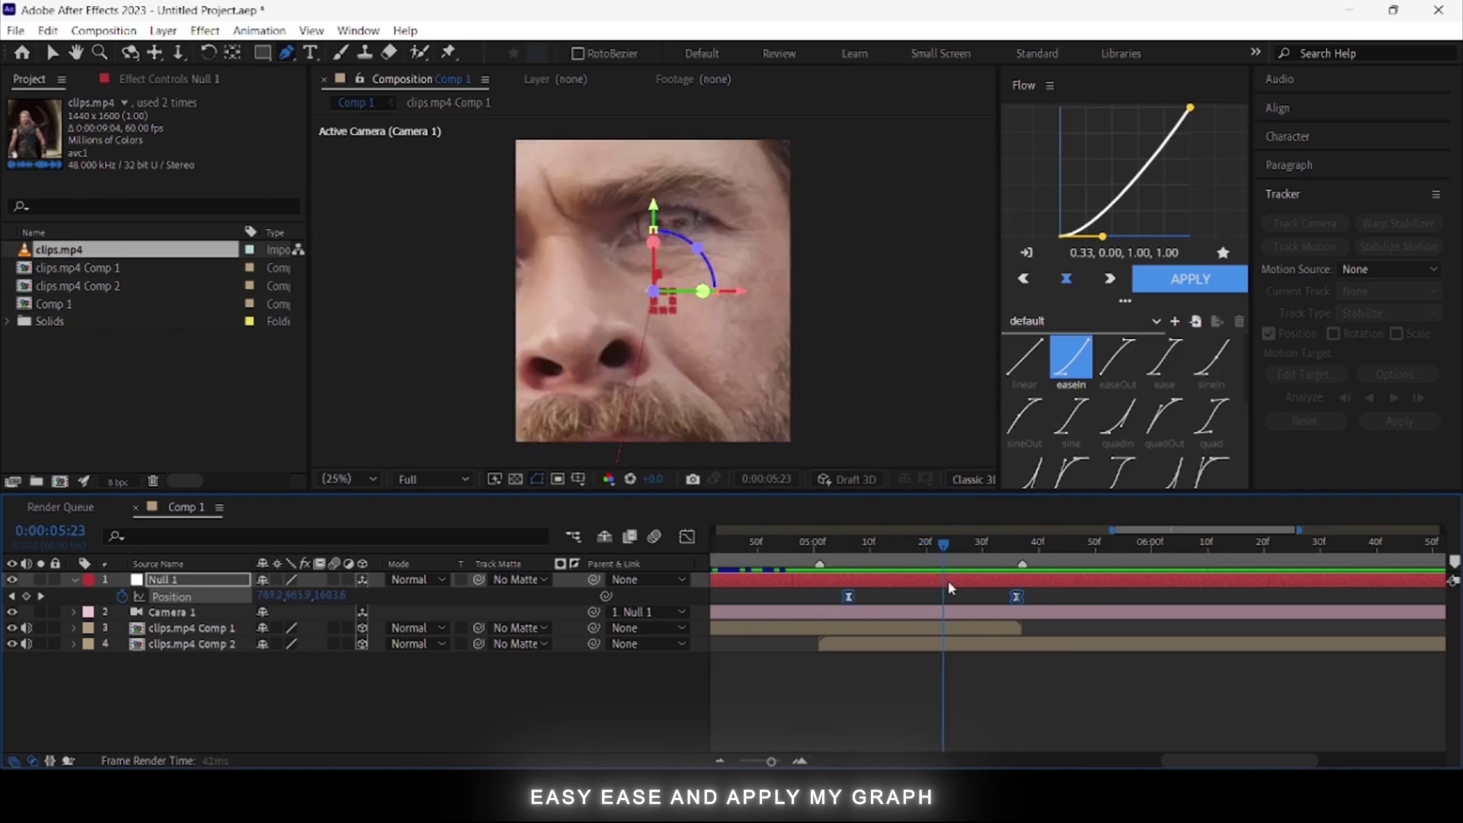
click(1002, 749)
Apply Motion Tile to clips.mp4 Comp 2, with Output Width 300 and Mirror Edges enabled
click(1009, 646)
key(ctrl+space)
text(motio)
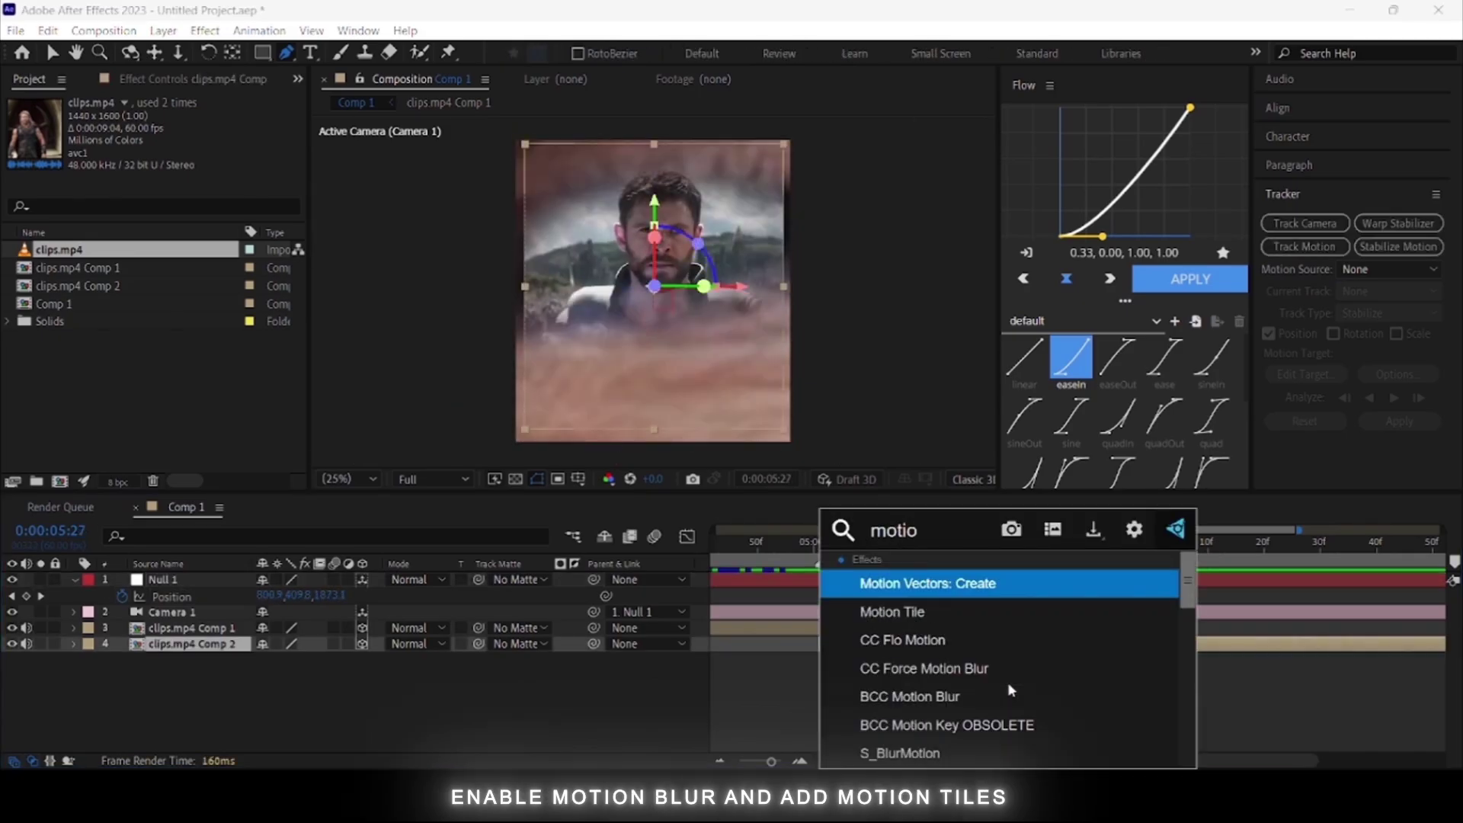
key(Down)
key(Return)
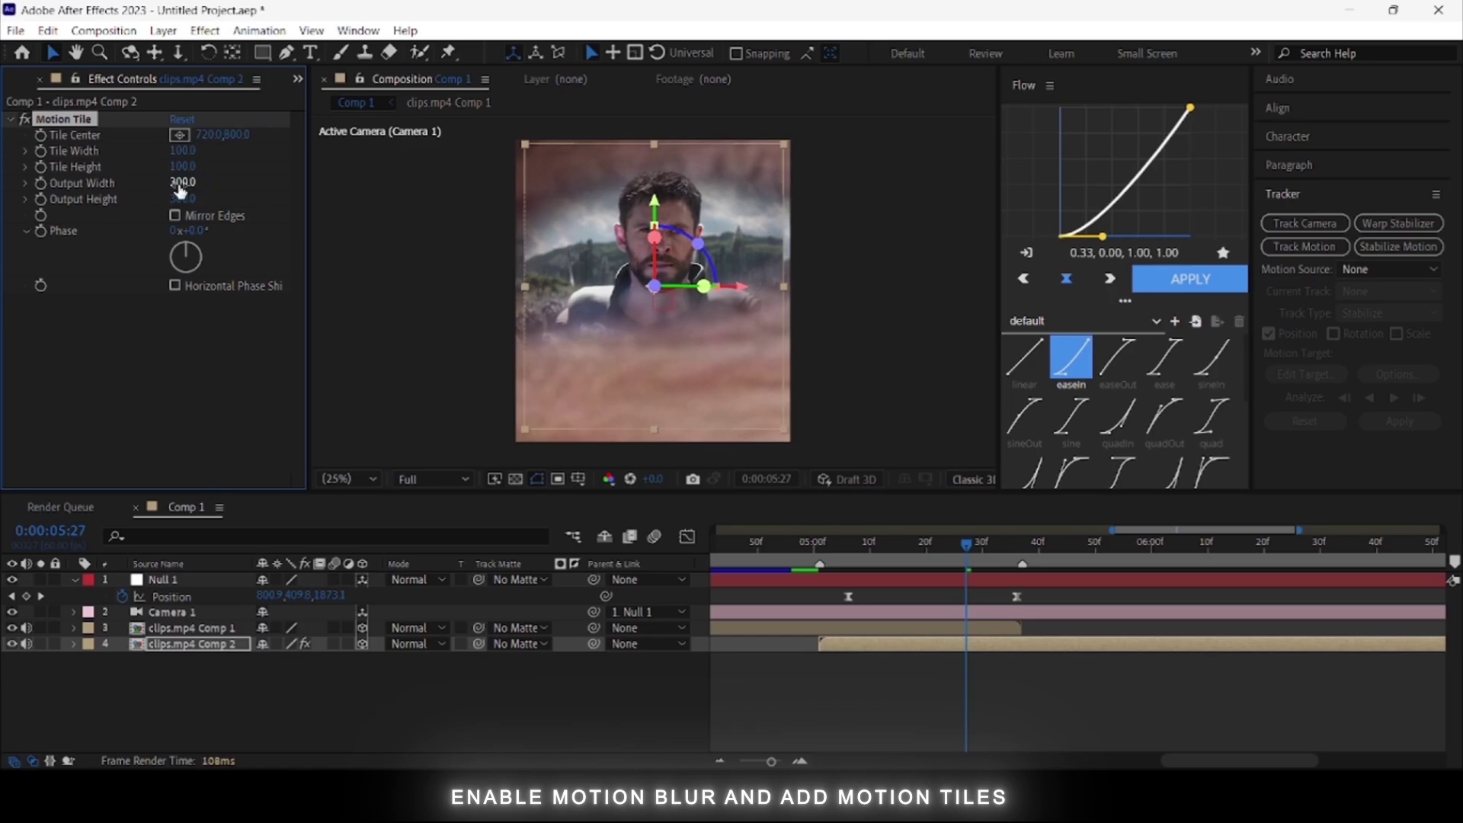
click(174, 217)
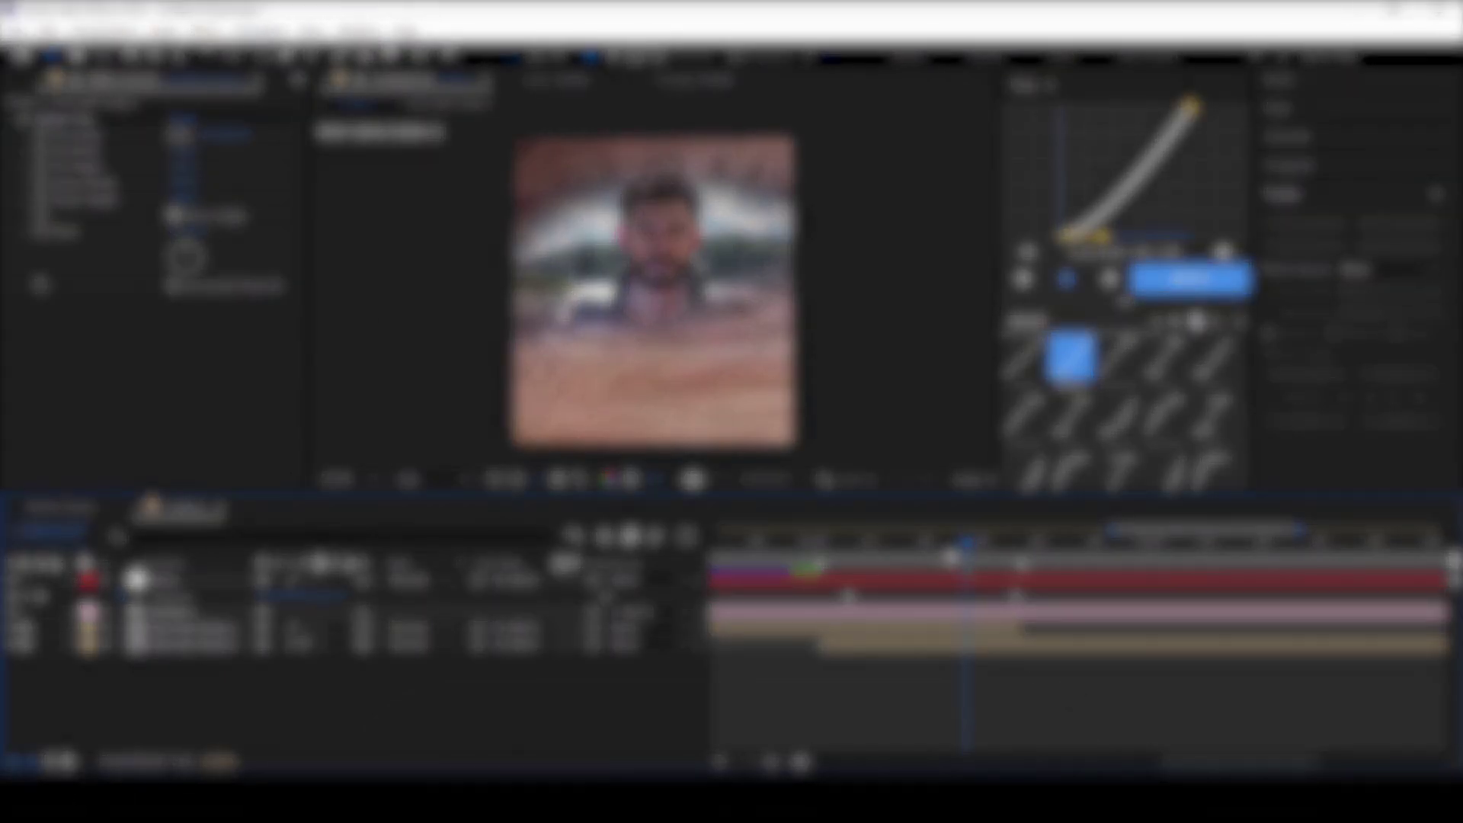